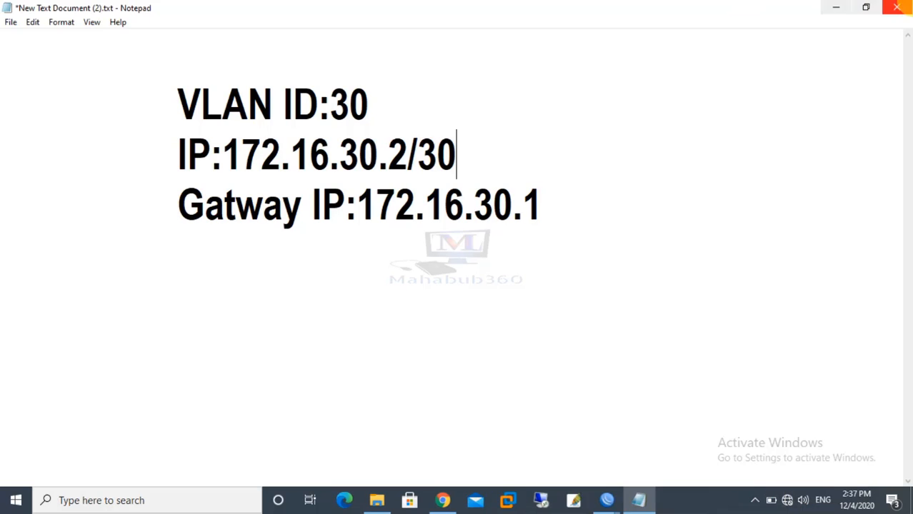
Step: Switch to WinBox, drop the pending reconnection, and connect to the neighboring MikroTik RB941-2nD router as admin with a blank password
{"action": "left_click", "coordinate": [837, 8]}
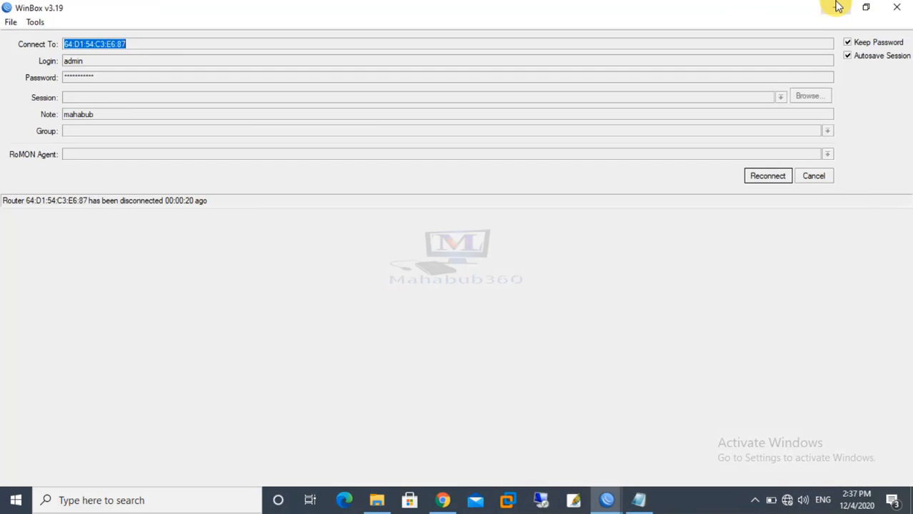
{"action": "left_click", "coordinate": [808, 176]}
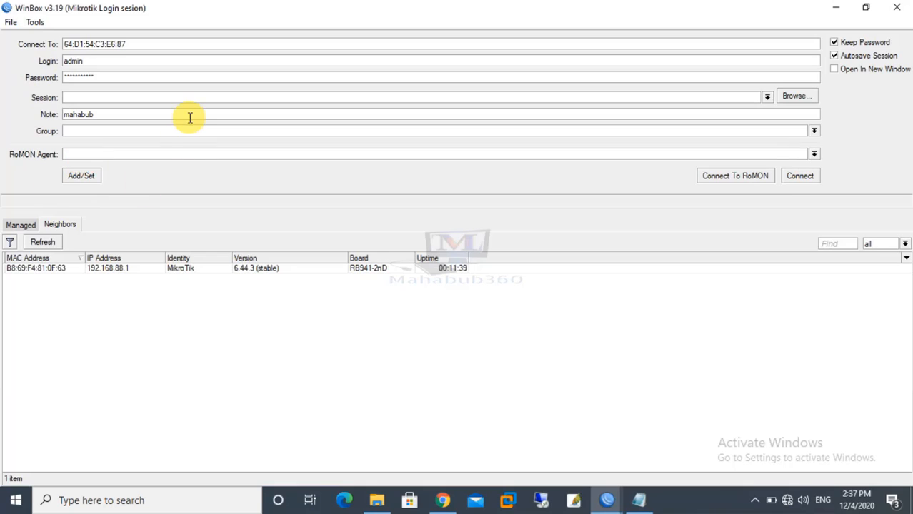
{"action": "left_click", "coordinate": [44, 269]}
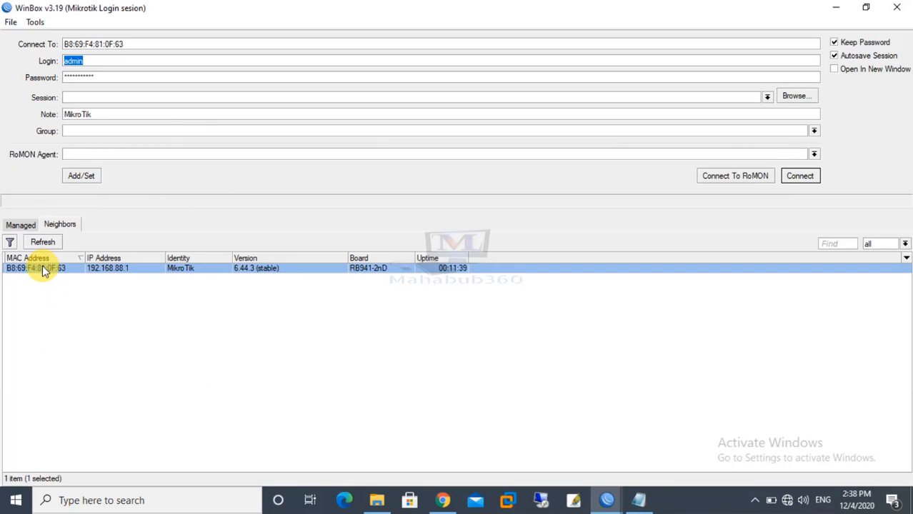
{"action": "left_click", "coordinate": [76, 75]}
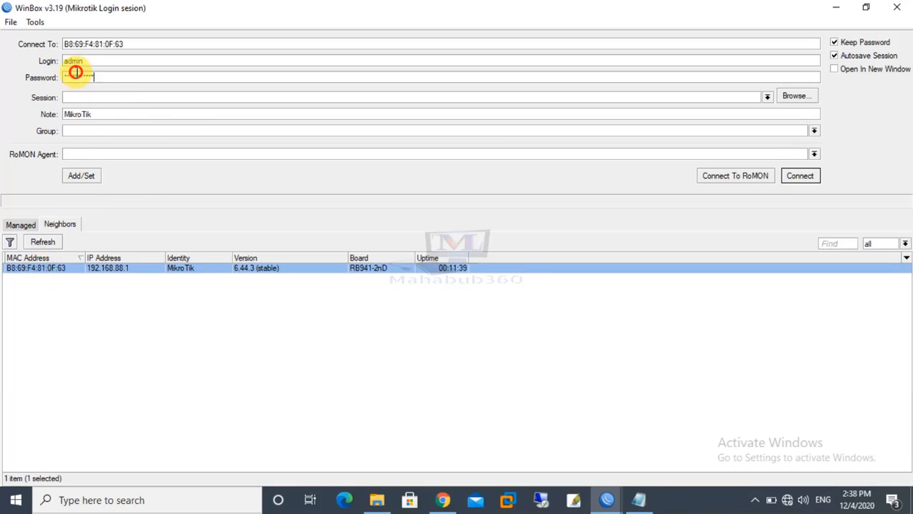
{"action": "key", "text": "BackSpace"}
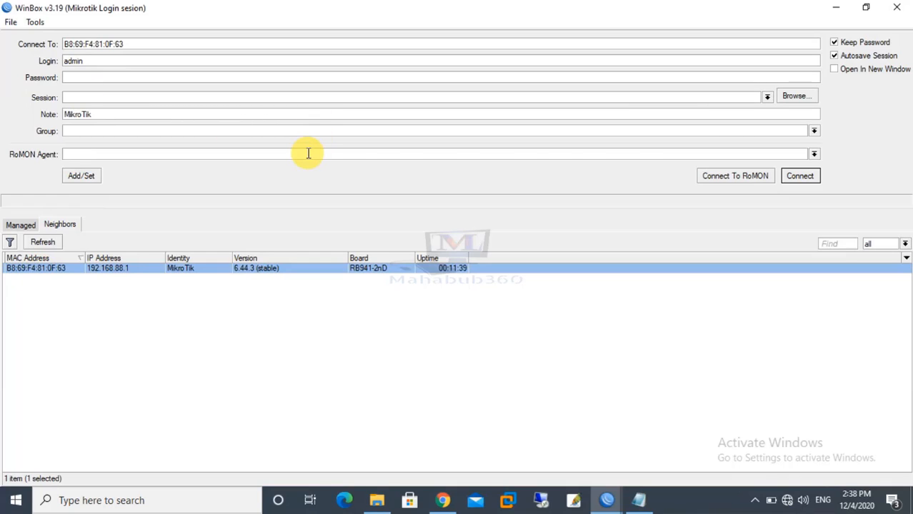
{"action": "left_click", "coordinate": [794, 177]}
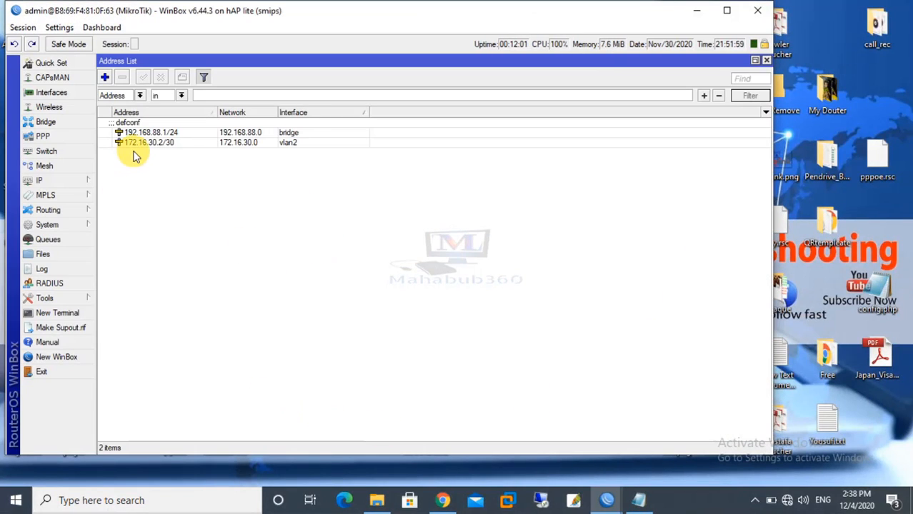
Step: Remove the 172.16.30.2/30 address, and reset the router configuration with No Default Configuration and Do Not Backup enabled
{"action": "left_click", "coordinate": [157, 143]}
{"action": "left_click", "coordinate": [122, 77]}
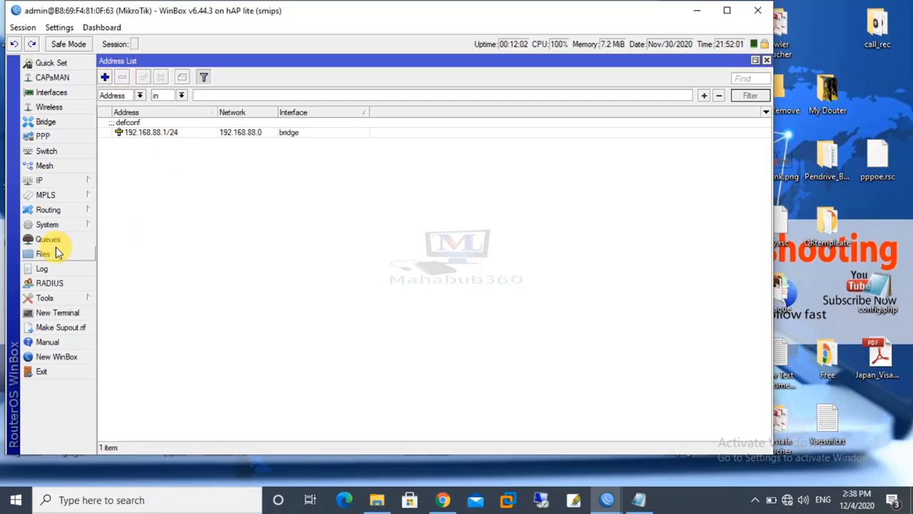
{"action": "left_click", "coordinate": [84, 224]}
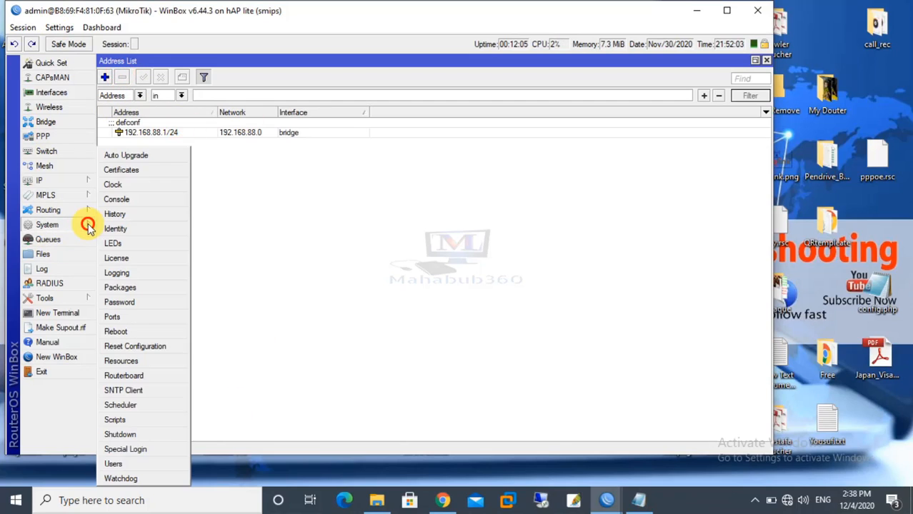
{"action": "left_click", "coordinate": [147, 347]}
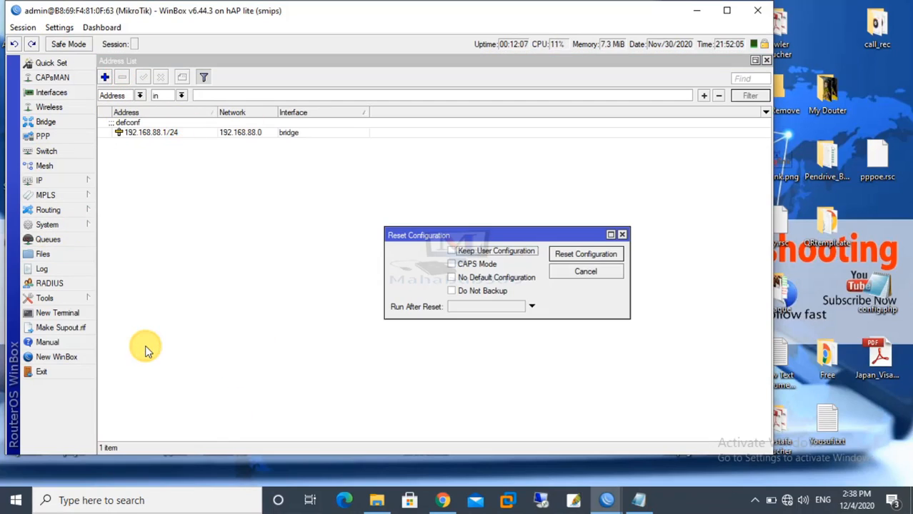
{"action": "left_click", "coordinate": [465, 277]}
{"action": "left_click", "coordinate": [478, 291]}
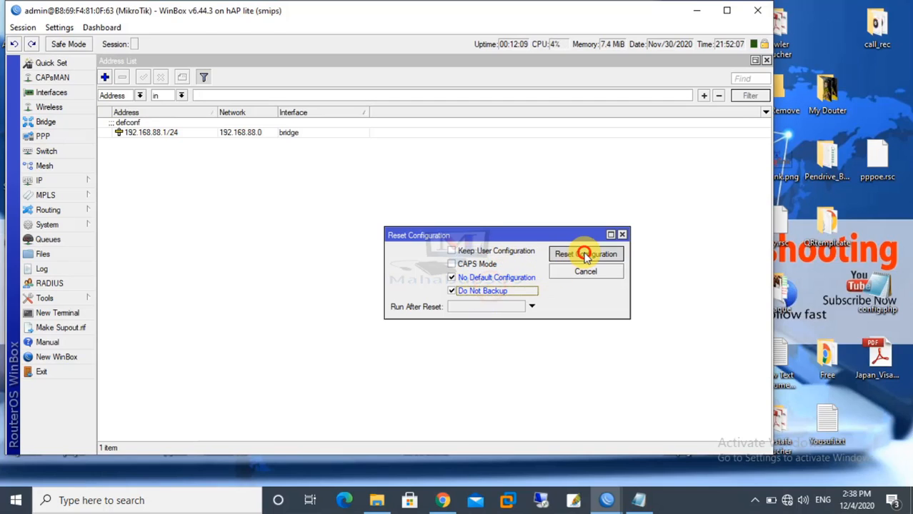
{"action": "left_click", "coordinate": [584, 254]}
{"action": "left_click", "coordinate": [414, 250]}
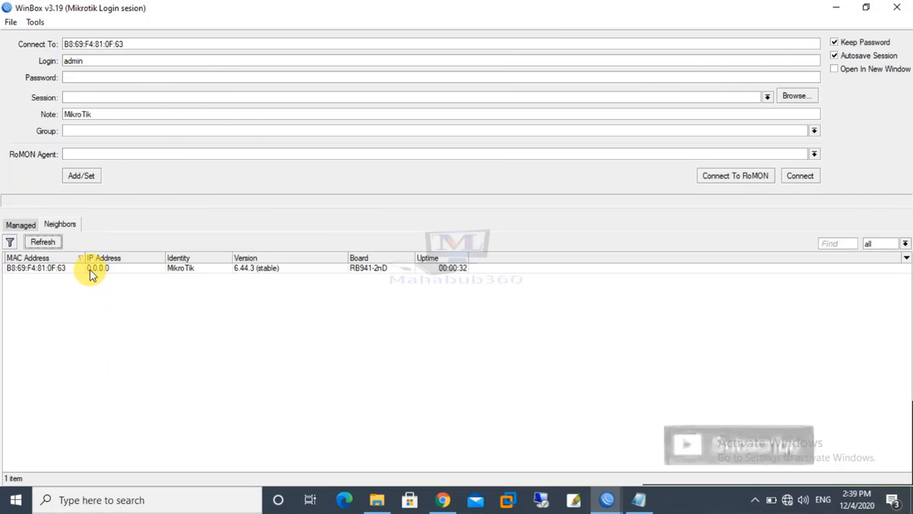
Step: Reconnect to the reset MikroTik router from the neighbors list as admin and maximize its session window
{"action": "left_click", "coordinate": [50, 269]}
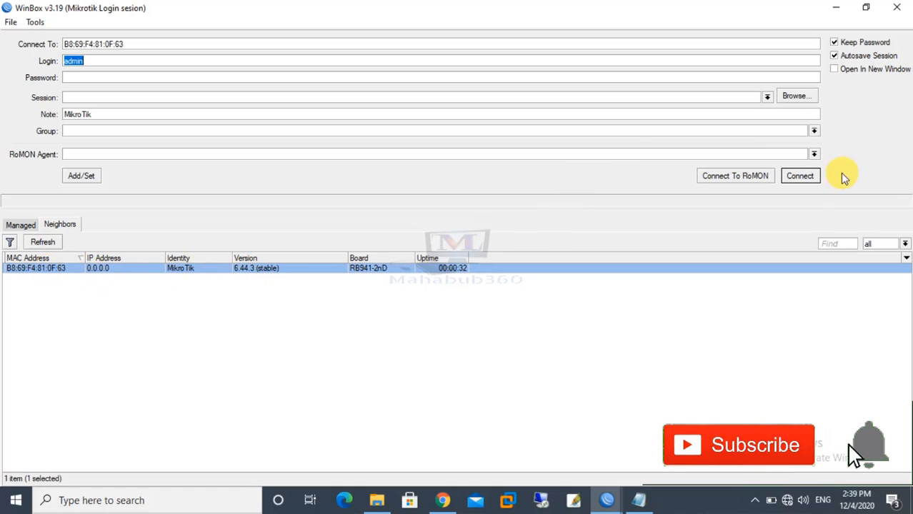
{"action": "left_click", "coordinate": [803, 177]}
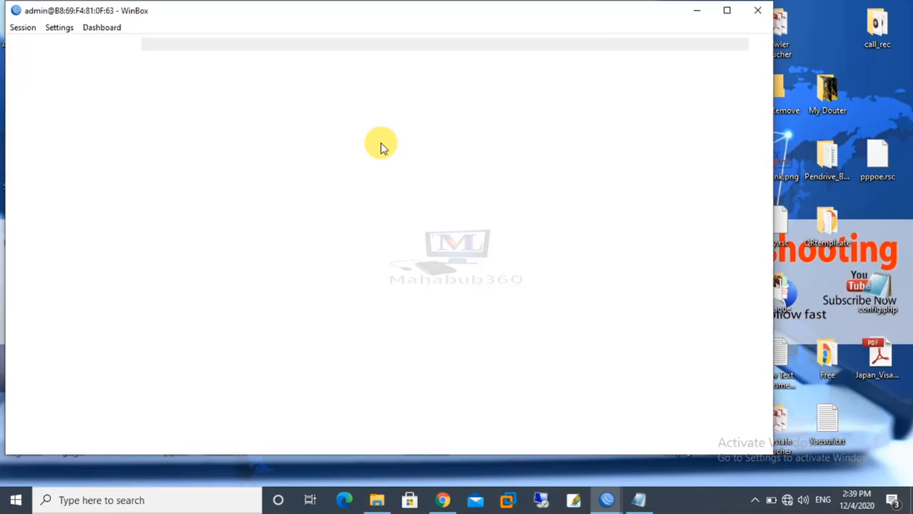
{"action": "left_click", "coordinate": [726, 10]}
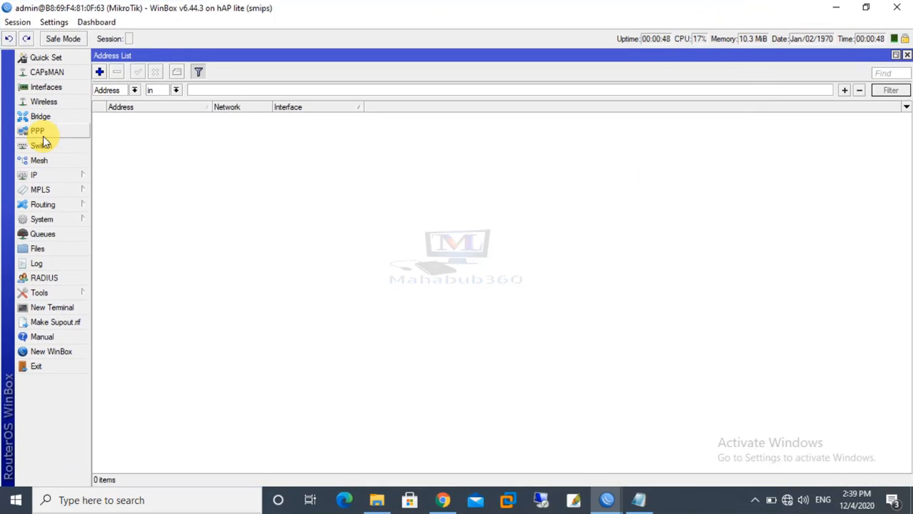
Step: Rename the ether1 interface as ether1_ISP and apply the change
{"action": "left_click", "coordinate": [44, 87]}
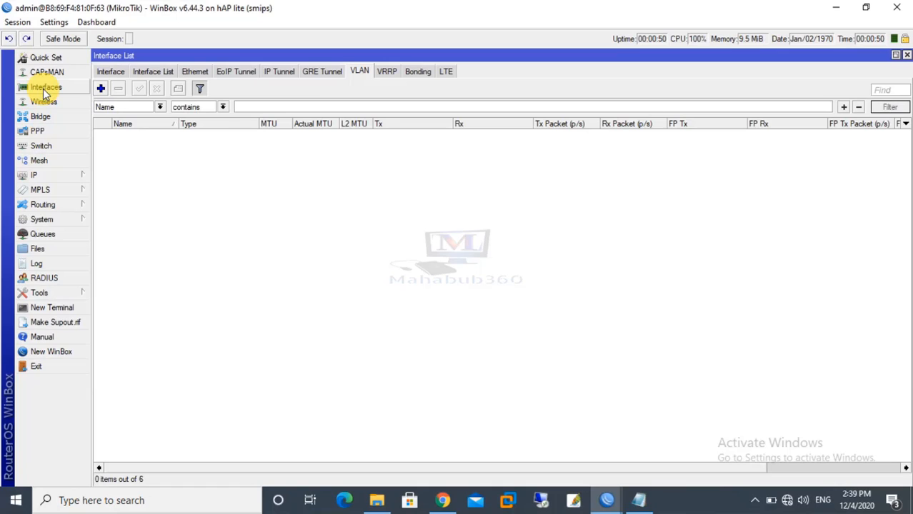
{"action": "left_click", "coordinate": [113, 72]}
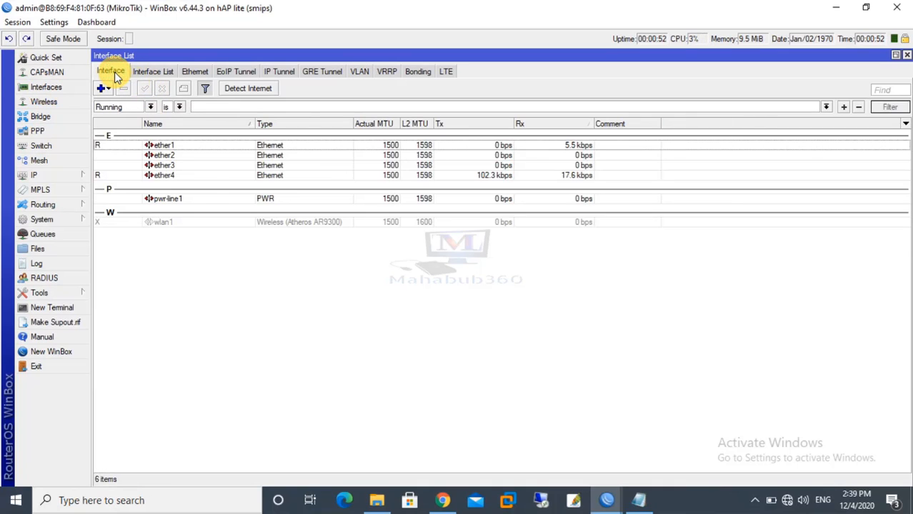
{"action": "left_click", "coordinate": [164, 145]}
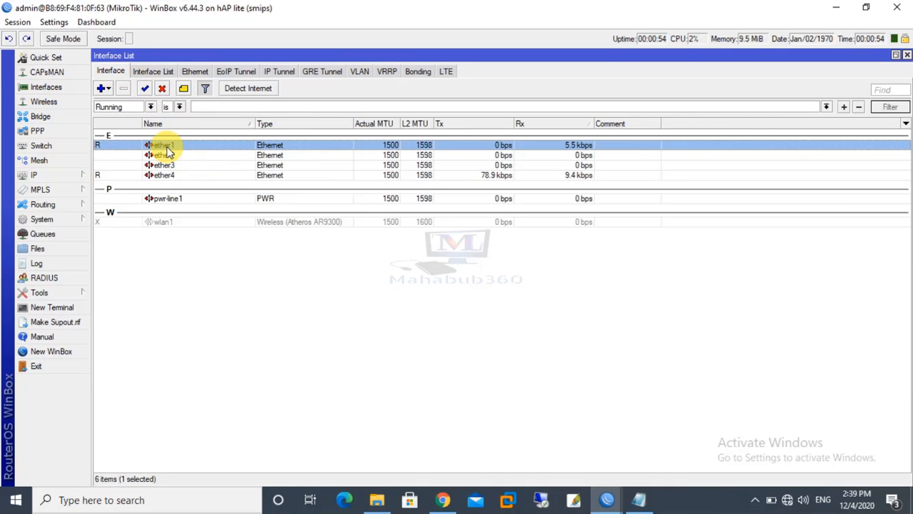
{"action": "double_click", "coordinate": [164, 147]}
{"action": "left_click", "coordinate": [480, 108]}
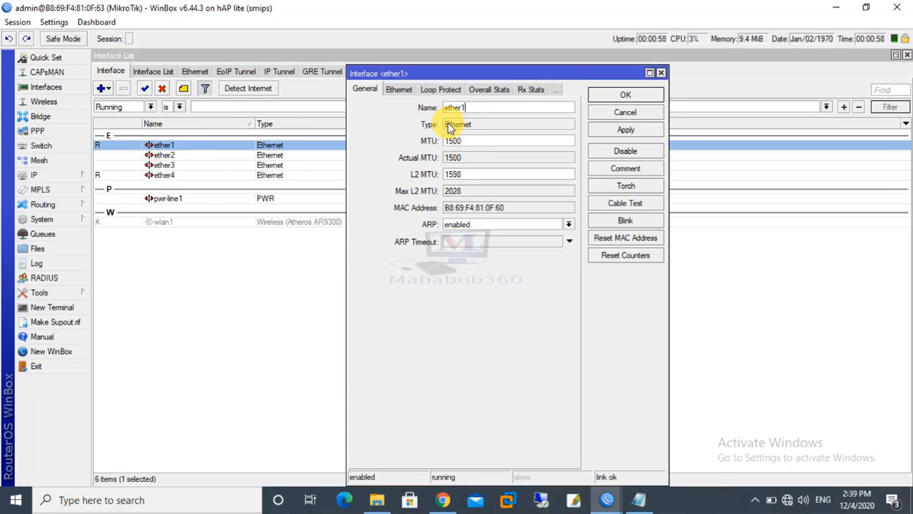
{"action": "type", "text": "_ISP"}
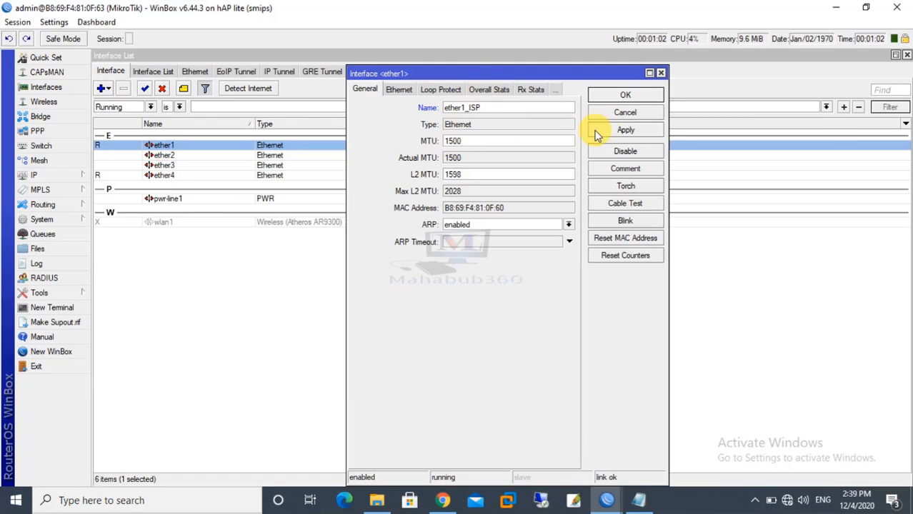
{"action": "left_click", "coordinate": [625, 130]}
{"action": "left_click", "coordinate": [622, 97]}
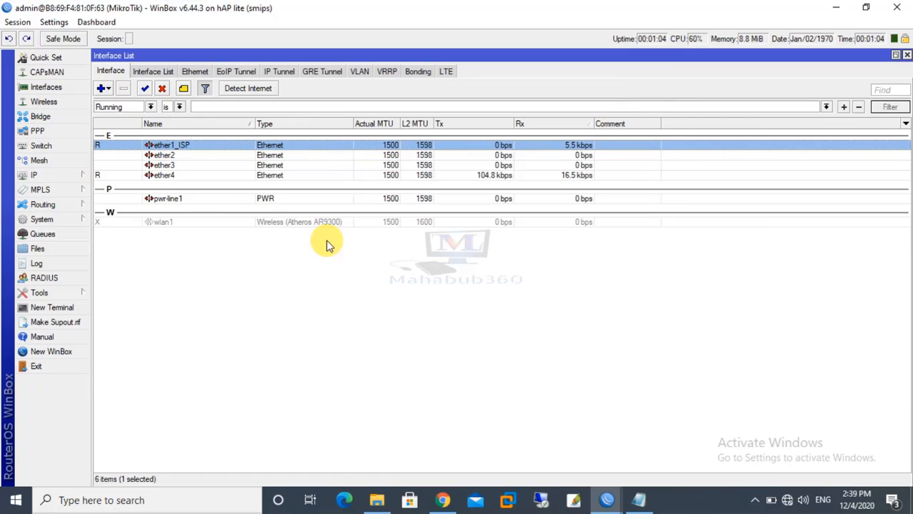
Step: Rename the ether4 interface as ether4_LAN and apply the change
{"action": "double_click", "coordinate": [166, 176]}
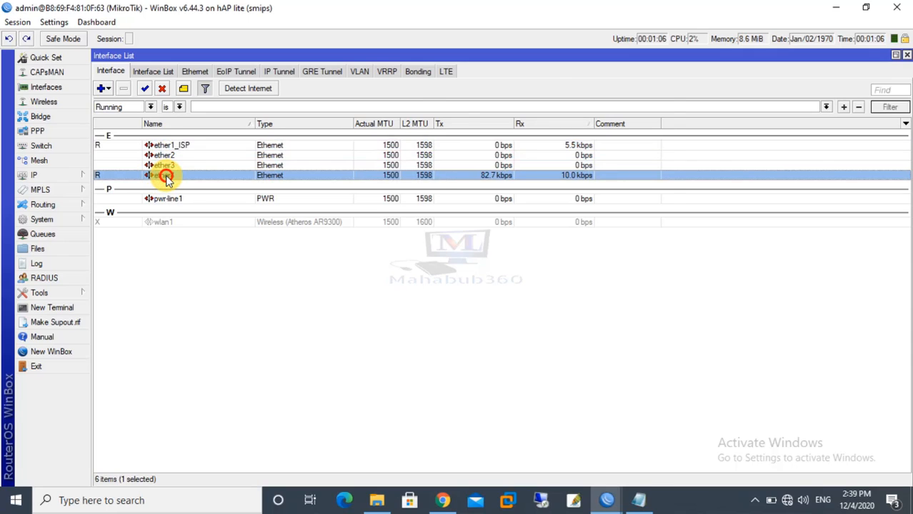
{"action": "left_click", "coordinate": [483, 107]}
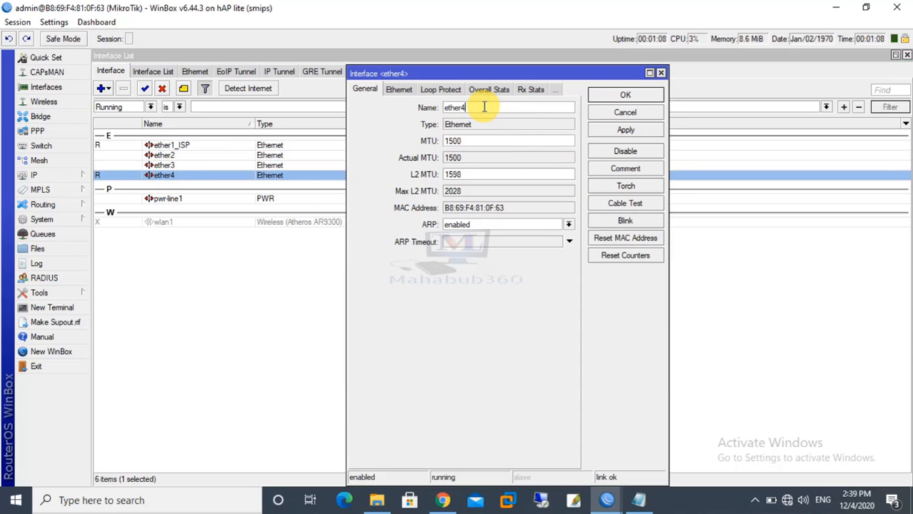
{"action": "type", "text": "_LAN"}
{"action": "left_click", "coordinate": [625, 130]}
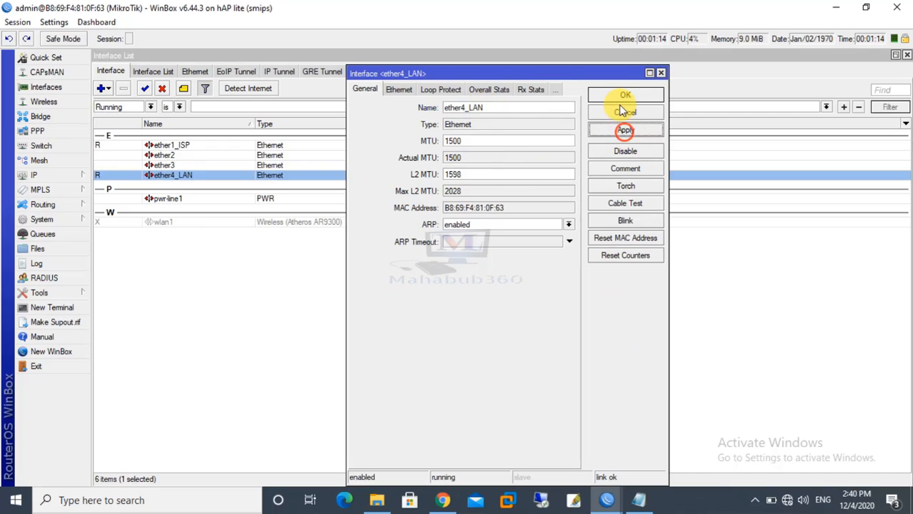
{"action": "left_click", "coordinate": [619, 96]}
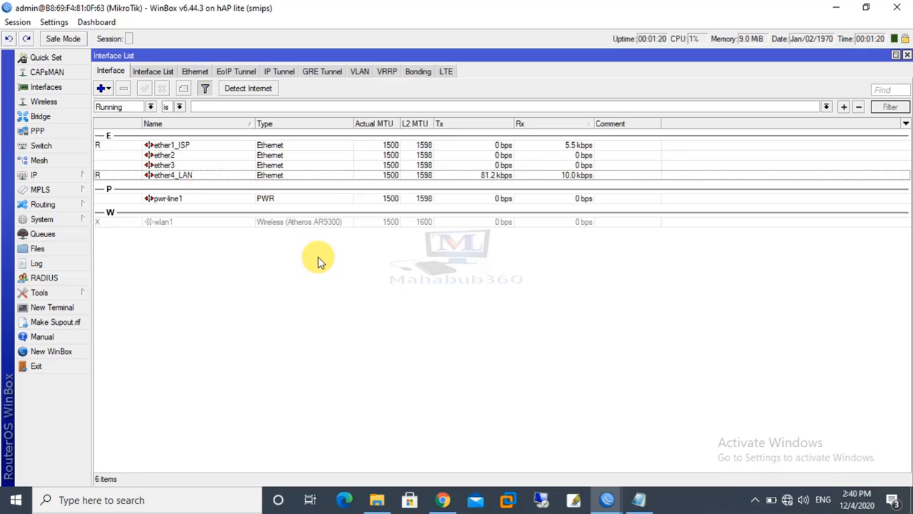
{"action": "left_click", "coordinate": [168, 146]}
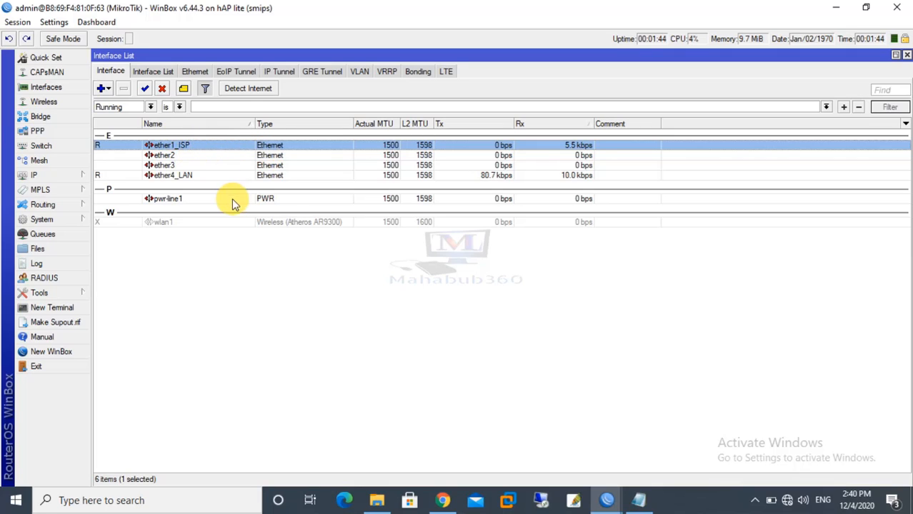
{"action": "left_click", "coordinate": [106, 89]}
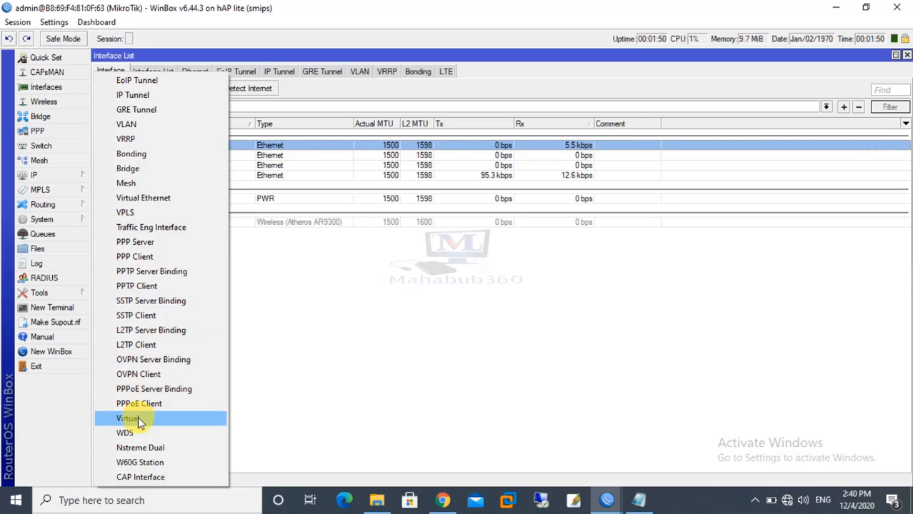
{"action": "left_click", "coordinate": [126, 124]}
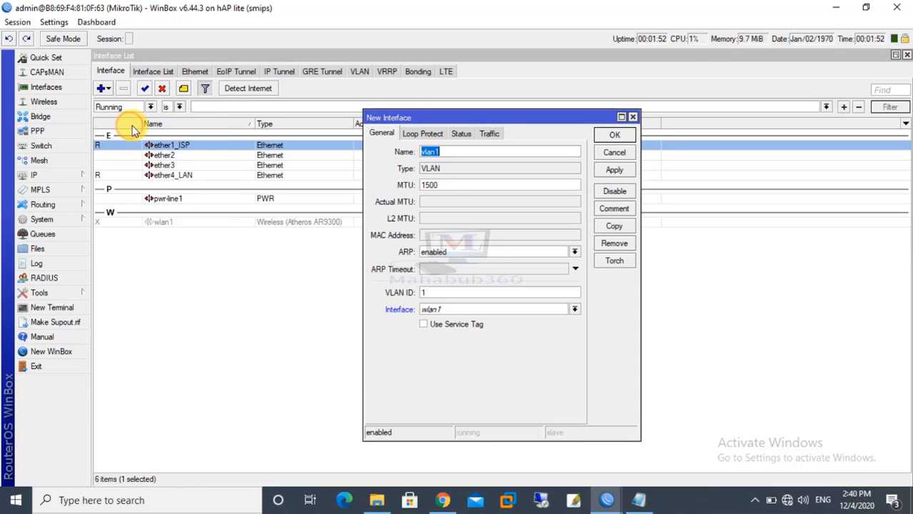
{"action": "left_click", "coordinate": [623, 152]}
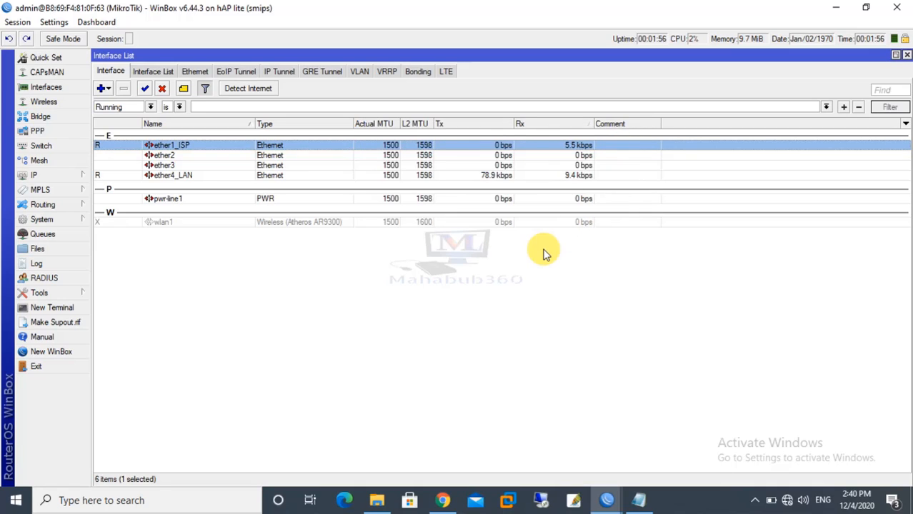
Step: Start a new VLAN interface and name it ISP_VLAN
{"action": "left_click", "coordinate": [360, 72]}
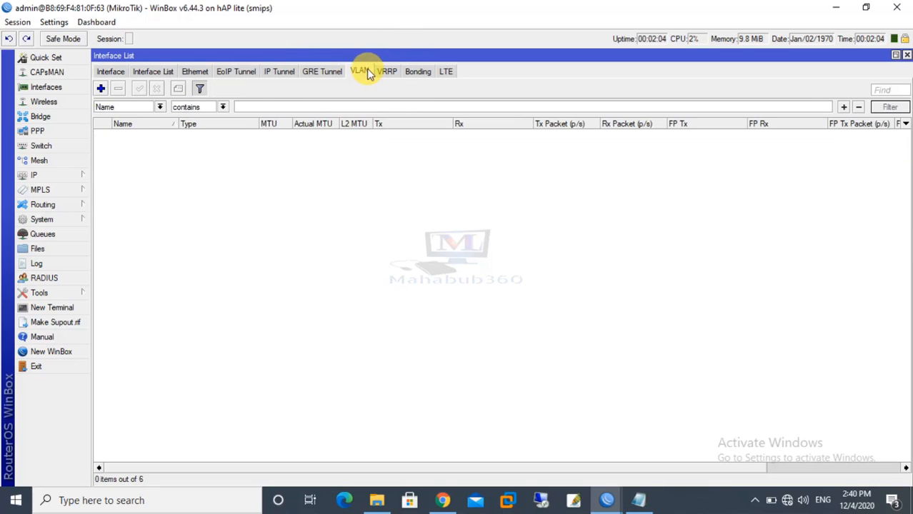
{"action": "left_click", "coordinate": [101, 89]}
{"action": "left_click", "coordinate": [440, 155]}
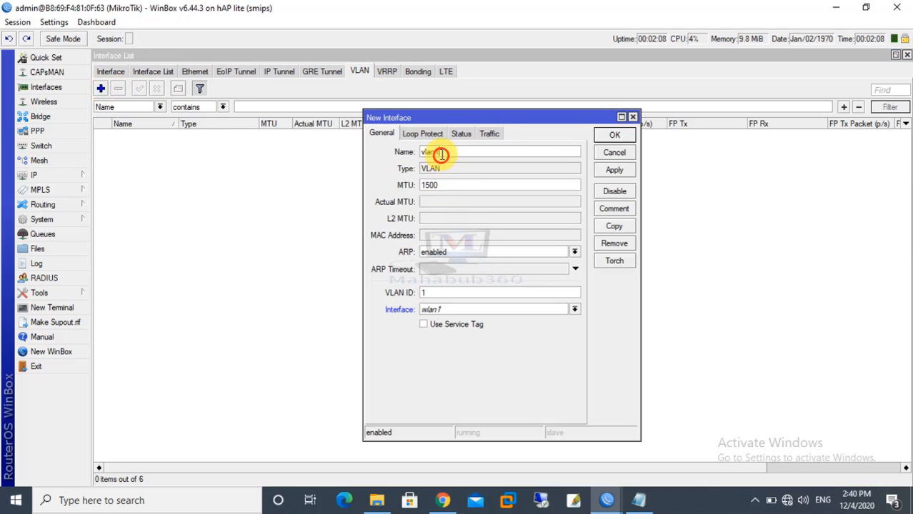
{"action": "left_click_drag", "start_coordinate": [440, 152], "coordinate": [341, 153]}
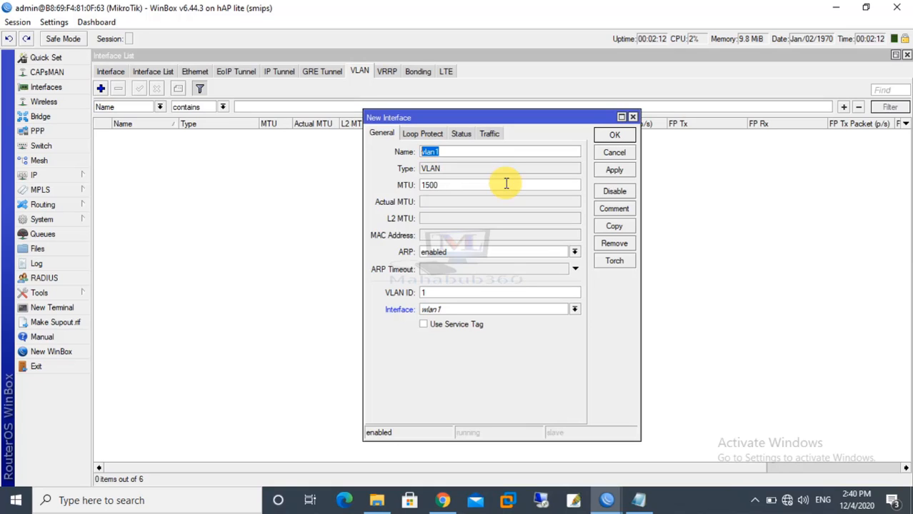
{"action": "type", "text": "WAN"}
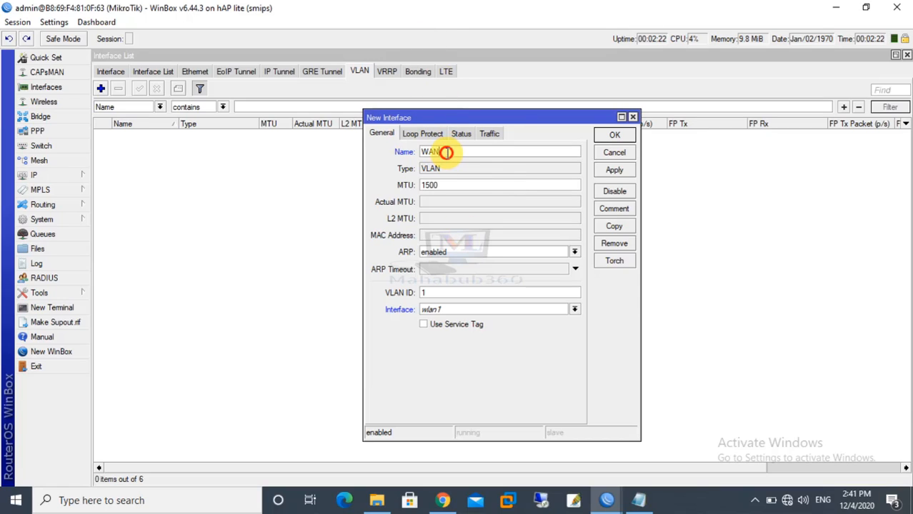
{"action": "left_click_drag", "start_coordinate": [447, 152], "coordinate": [398, 153]}
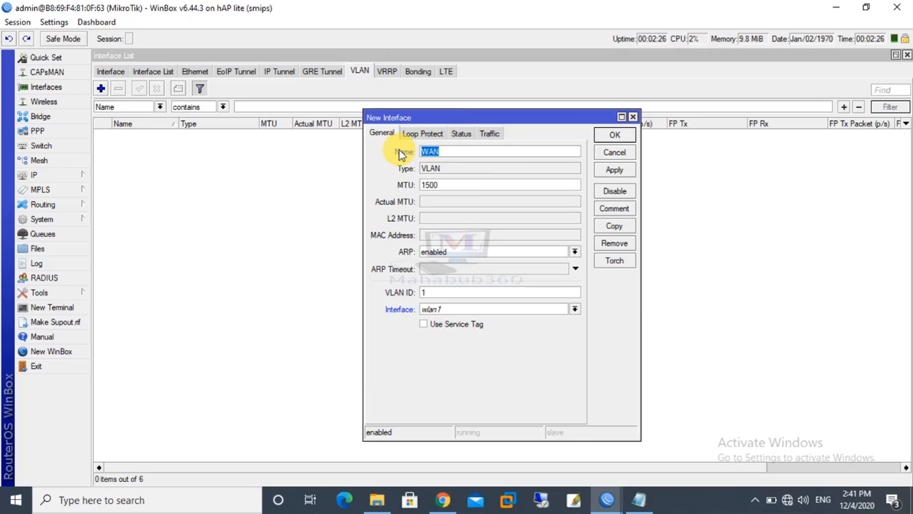
{"action": "type", "text": "IS"}
{"action": "type", "text": "N"}
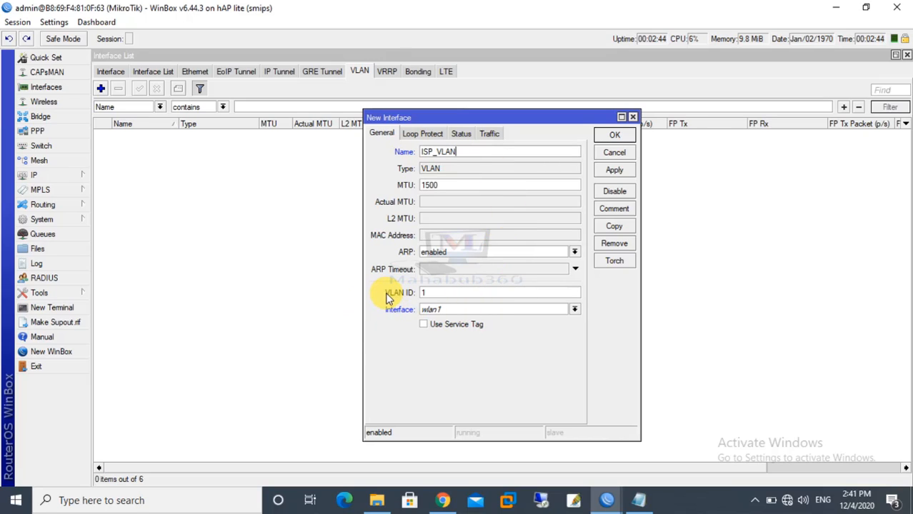
Step: Look up the VLAN ID in the Notepad notes and set the new interface's VLAN ID to 30
{"action": "left_click_drag", "start_coordinate": [429, 292], "coordinate": [399, 292]}
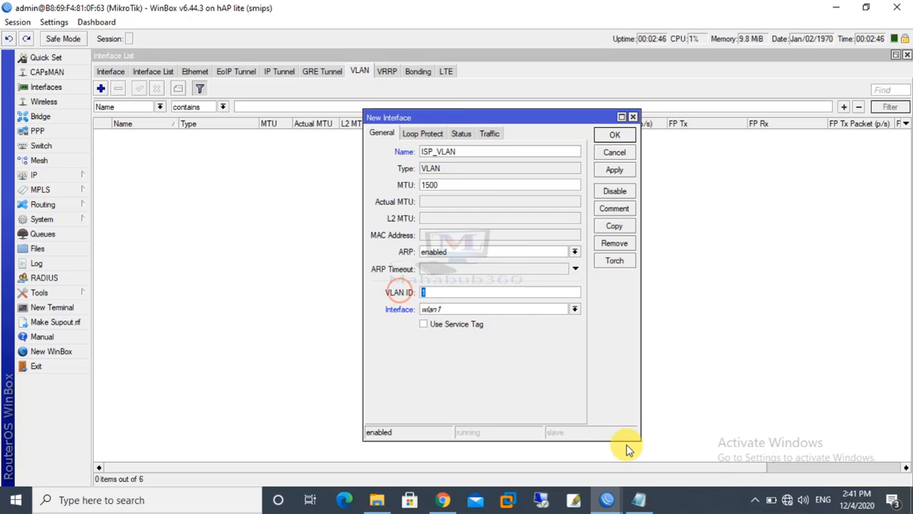
{"action": "left_click", "coordinate": [641, 498]}
{"action": "double_click", "coordinate": [341, 105]}
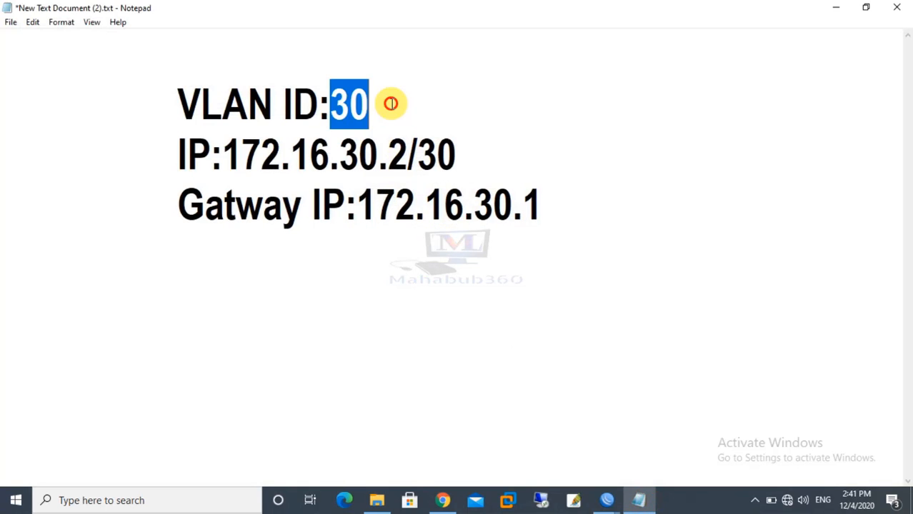
{"action": "left_click", "coordinate": [833, 7]}
{"action": "double_click", "coordinate": [426, 293]}
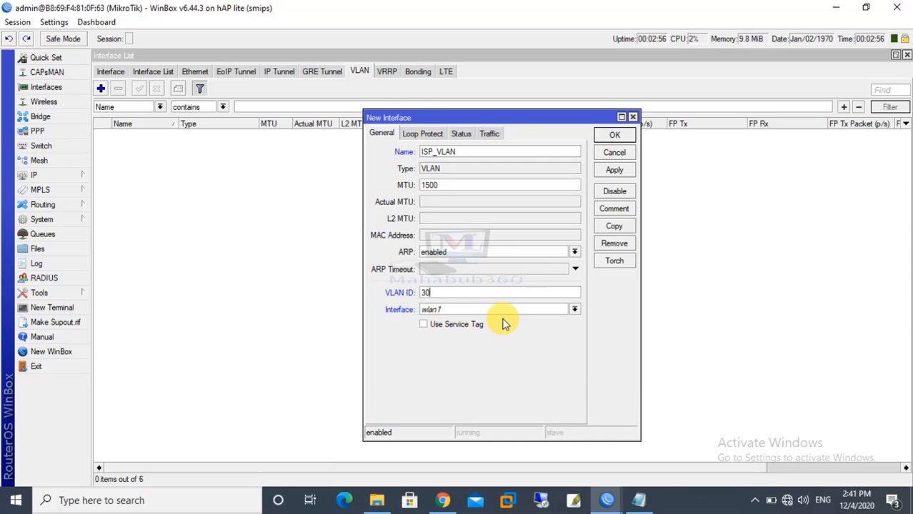
Step: Assign the ISP_VLAN interface to ether1_ISP, apply the settings and close its dialog
{"action": "left_click", "coordinate": [575, 310]}
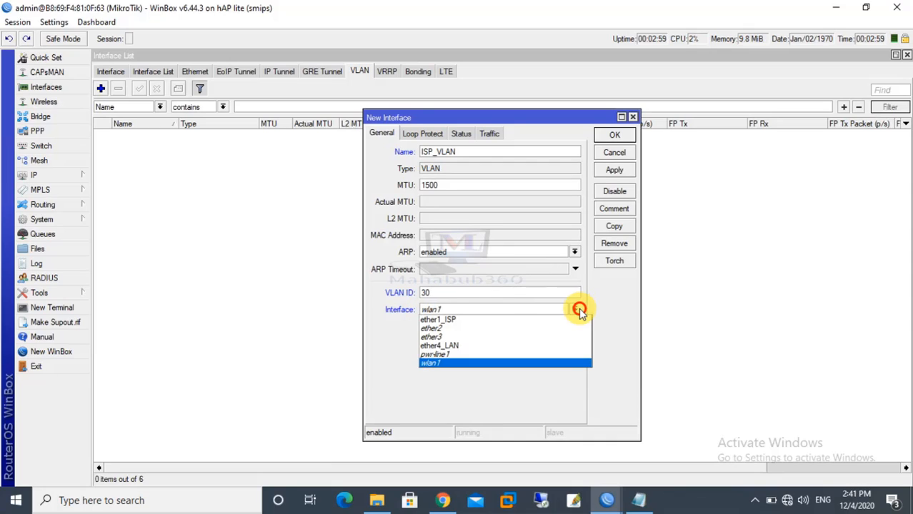
{"action": "left_click", "coordinate": [447, 320]}
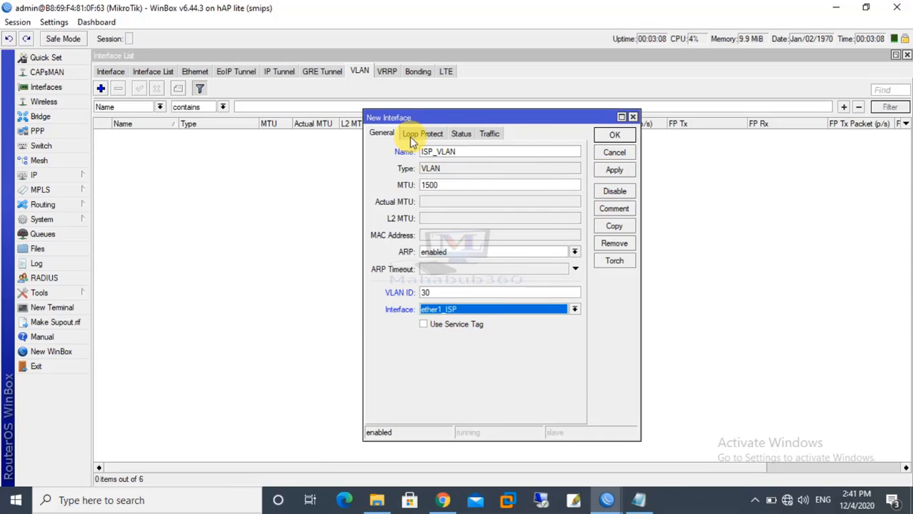
{"action": "left_click", "coordinate": [613, 170]}
{"action": "left_click", "coordinate": [614, 135]}
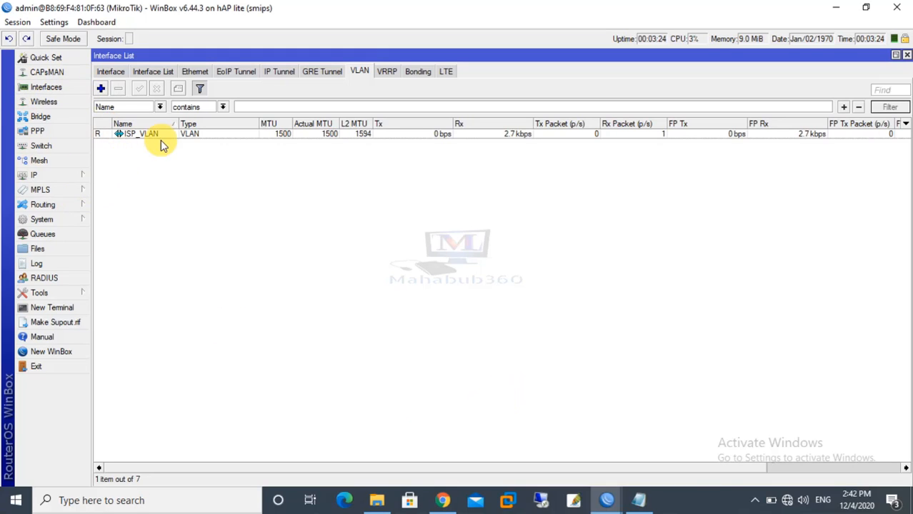
Step: Start a new IP address entry and fill in 172.16.30.2/30 copied from the Notepad notes
{"action": "left_click", "coordinate": [640, 502]}
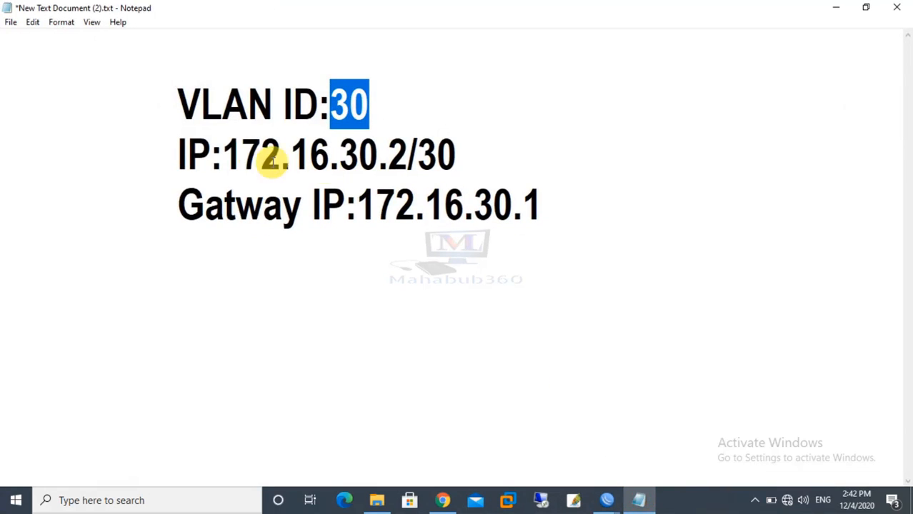
{"action": "left_click_drag", "start_coordinate": [228, 152], "coordinate": [461, 150]}
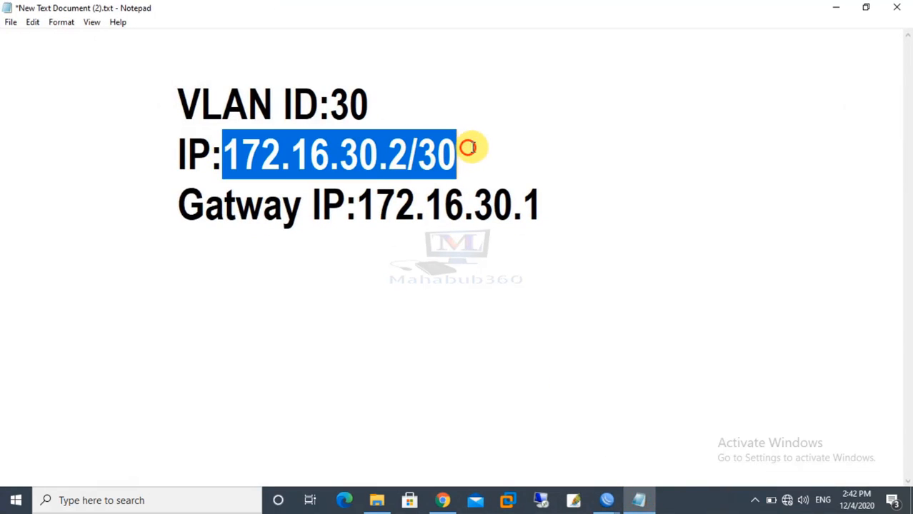
{"action": "left_click", "coordinate": [838, 11]}
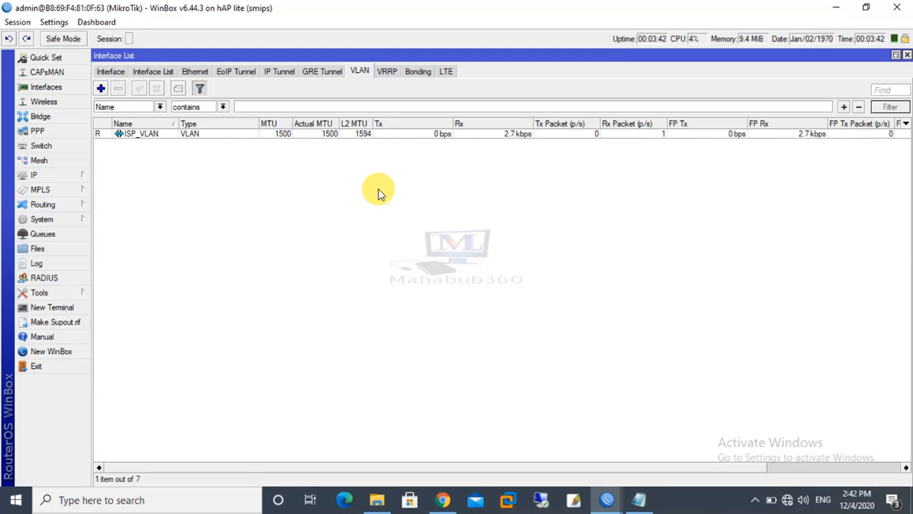
{"action": "left_click", "coordinate": [78, 178]}
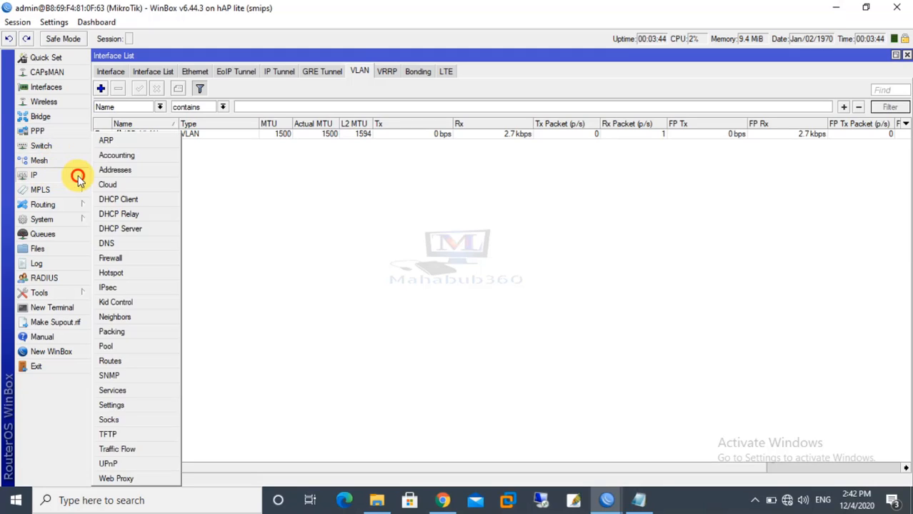
{"action": "left_click", "coordinate": [121, 171]}
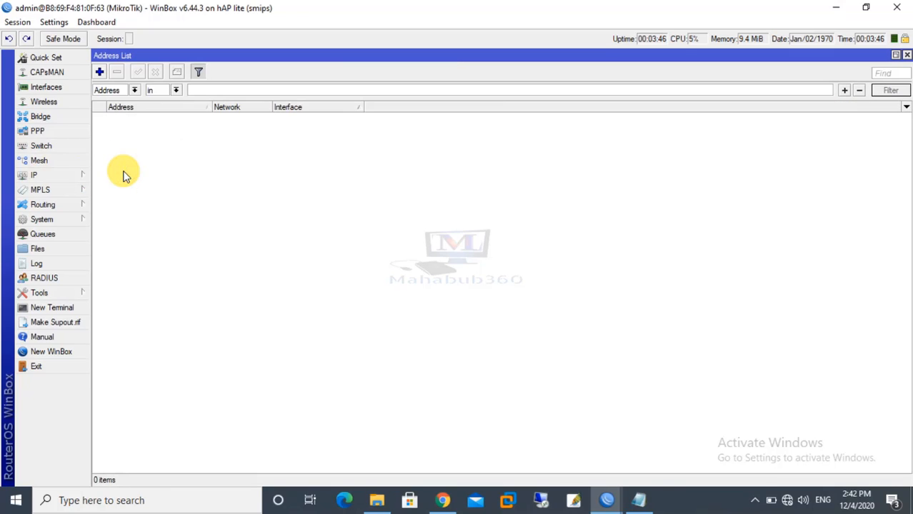
{"action": "left_click", "coordinate": [100, 72]}
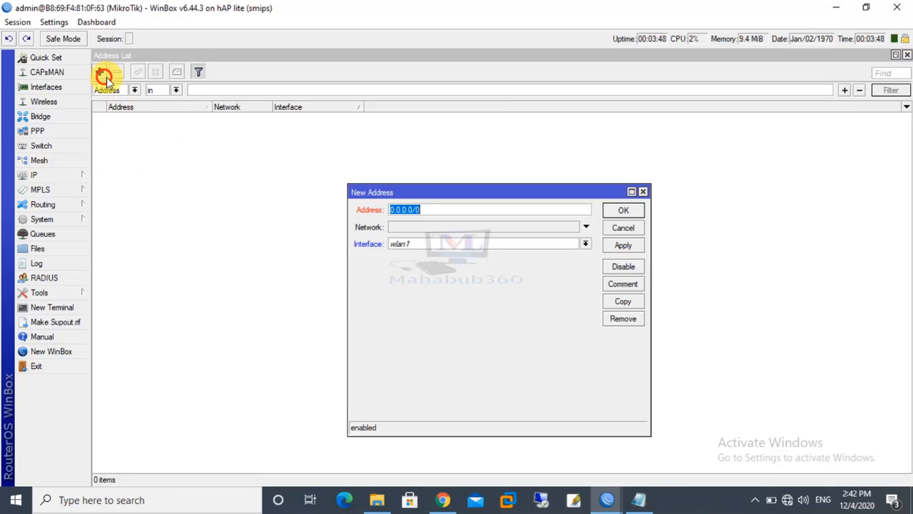
{"action": "left_click", "coordinate": [643, 504]}
{"action": "right_click", "coordinate": [301, 156]}
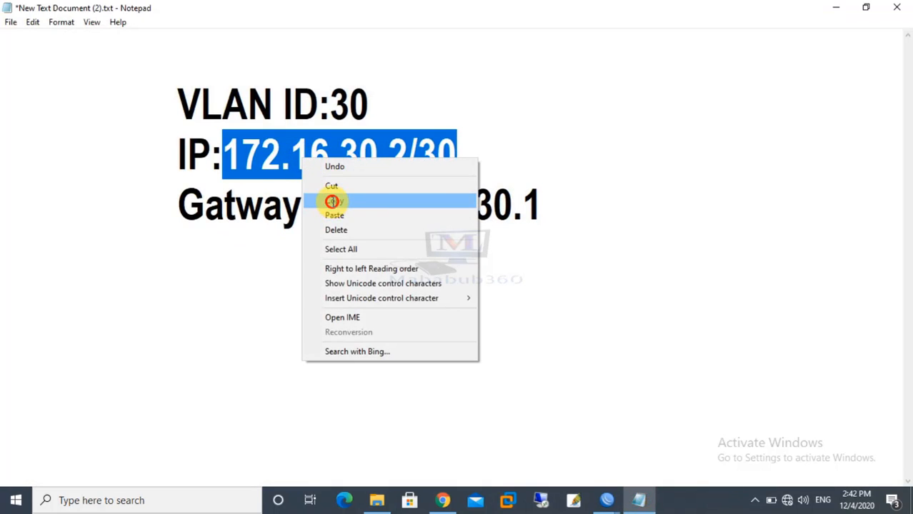
{"action": "left_click", "coordinate": [332, 202]}
{"action": "left_click", "coordinate": [836, 7]}
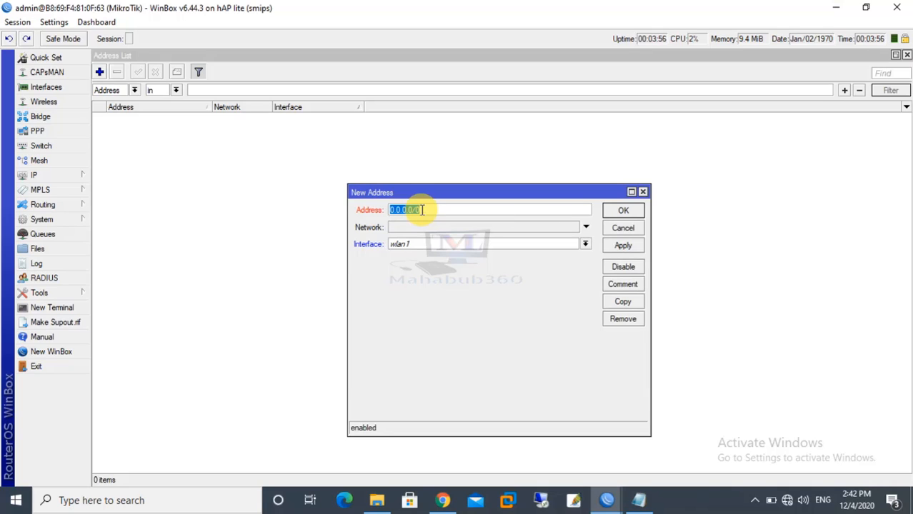
{"action": "key", "text": "ctrl+v"}
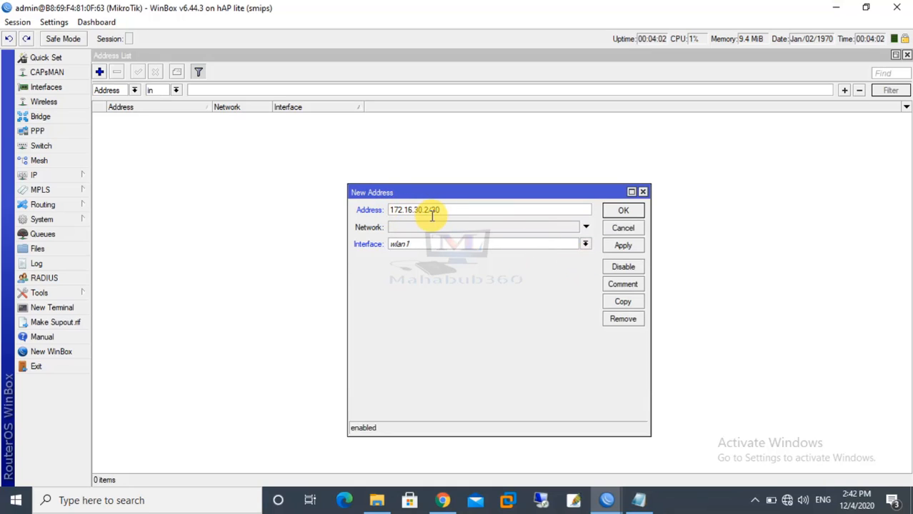
Step: Assign the 172.16.30.2/30 address to the ISP_VLAN interface and save the entry
{"action": "left_click", "coordinate": [585, 245]}
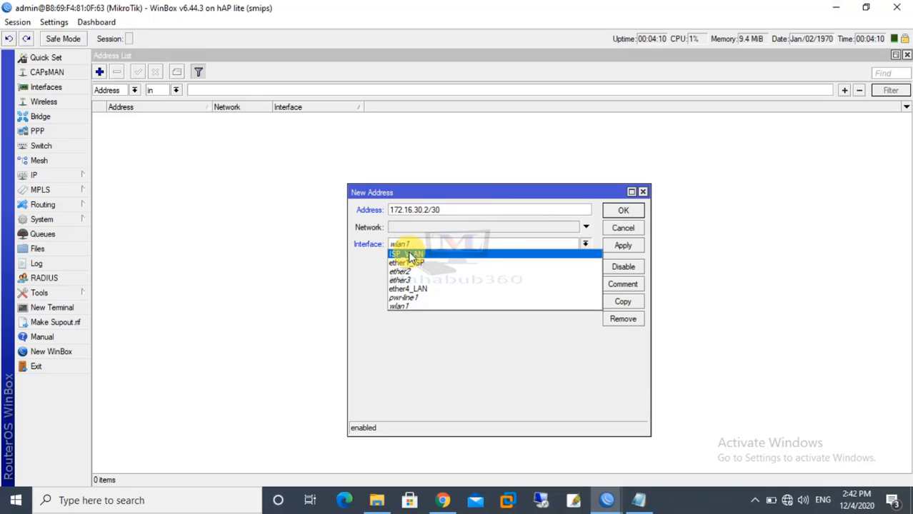
{"action": "left_click", "coordinate": [416, 255]}
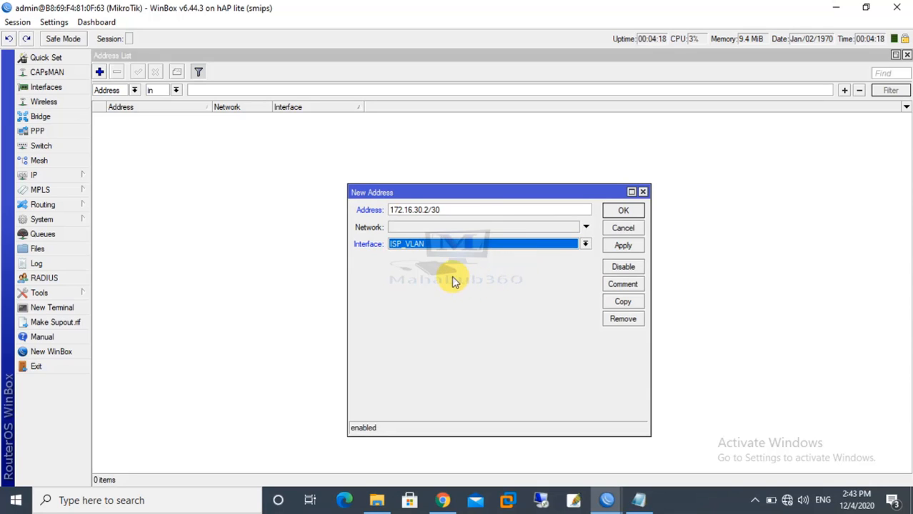
{"action": "left_click", "coordinate": [621, 245]}
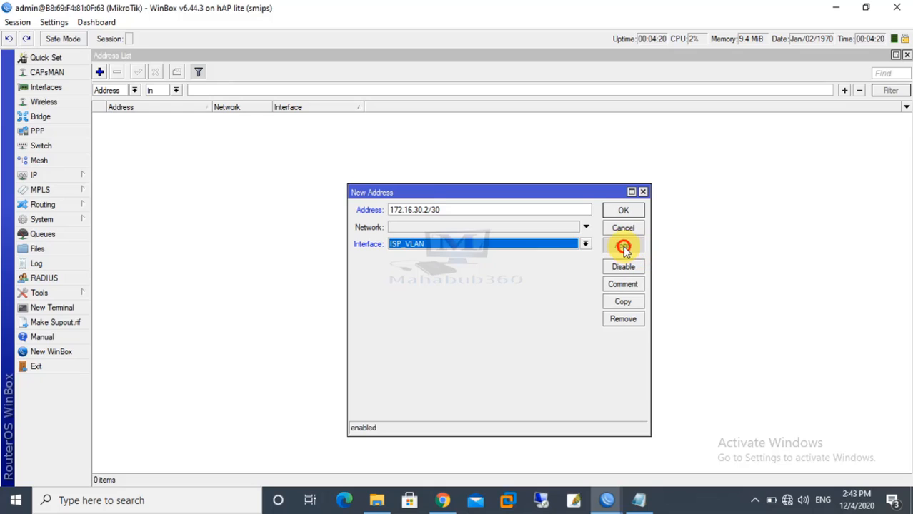
{"action": "left_click", "coordinate": [623, 213]}
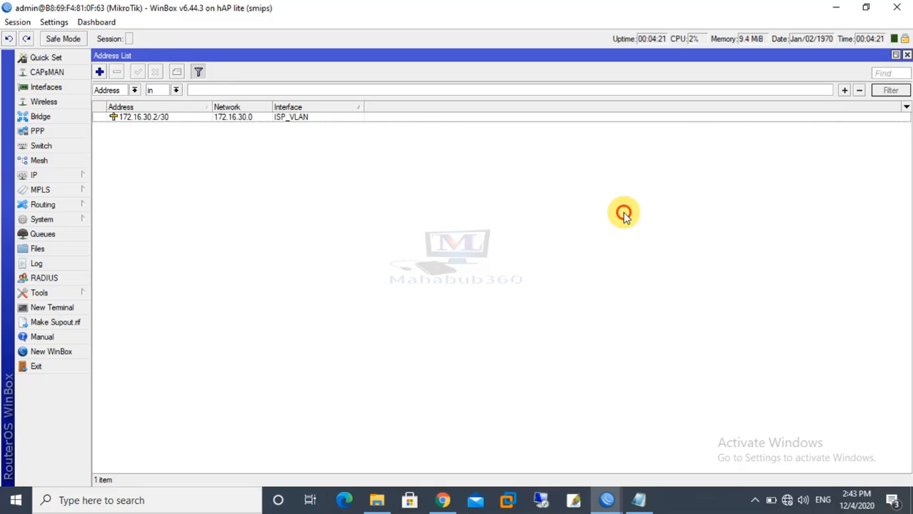
{"action": "left_click", "coordinate": [275, 120]}
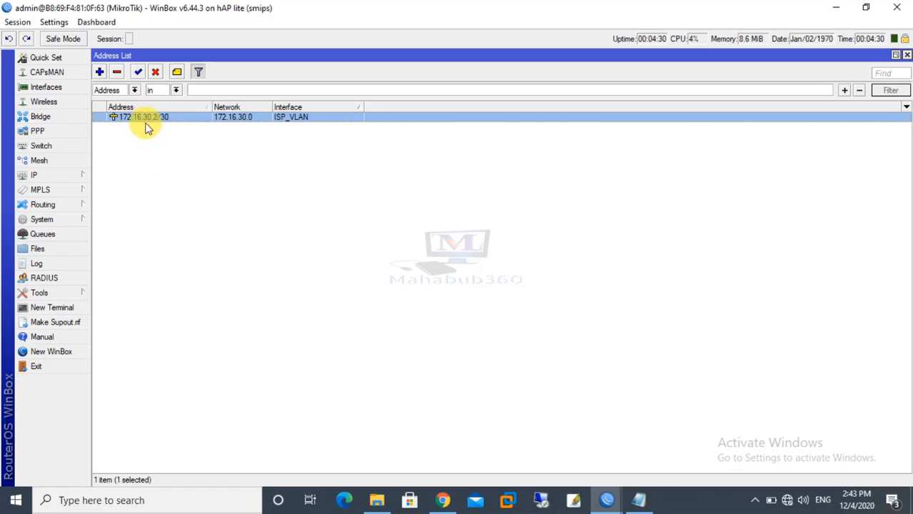
Step: Add the IP address 192.168.10.1/24 on the ether4_LAN interface and save it
{"action": "left_click", "coordinate": [99, 72]}
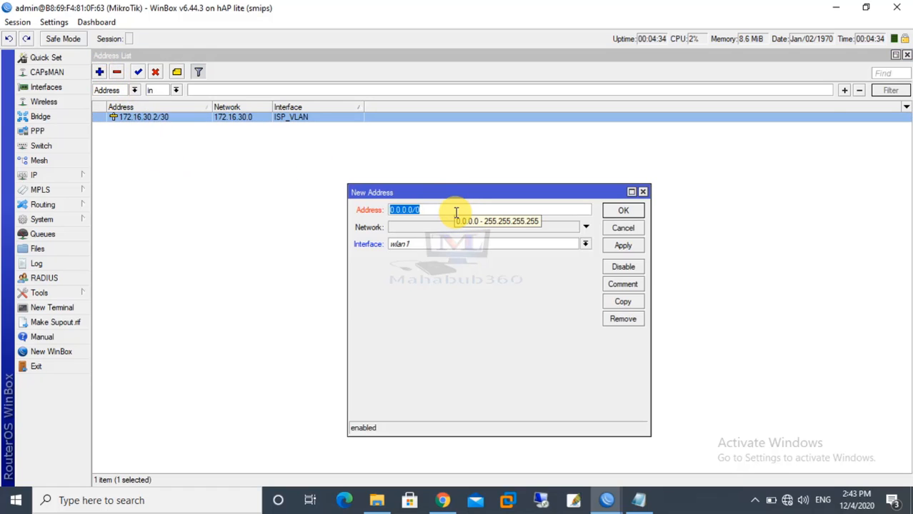
{"action": "type", "text": "192.168.10.1/24"}
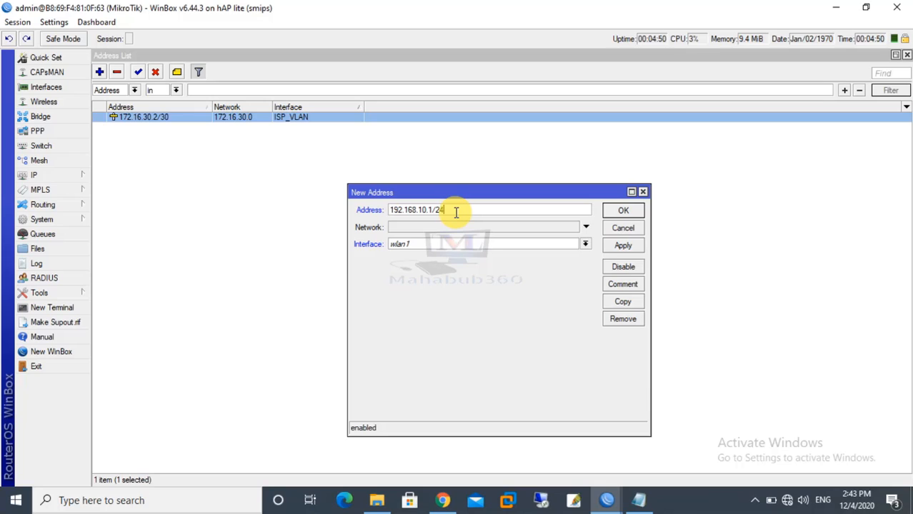
{"action": "left_click", "coordinate": [494, 245]}
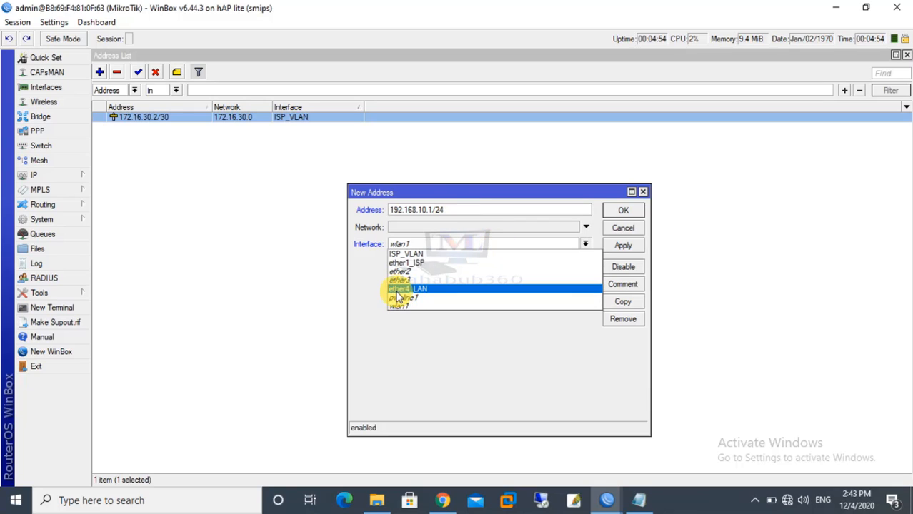
{"action": "left_click", "coordinate": [422, 293]}
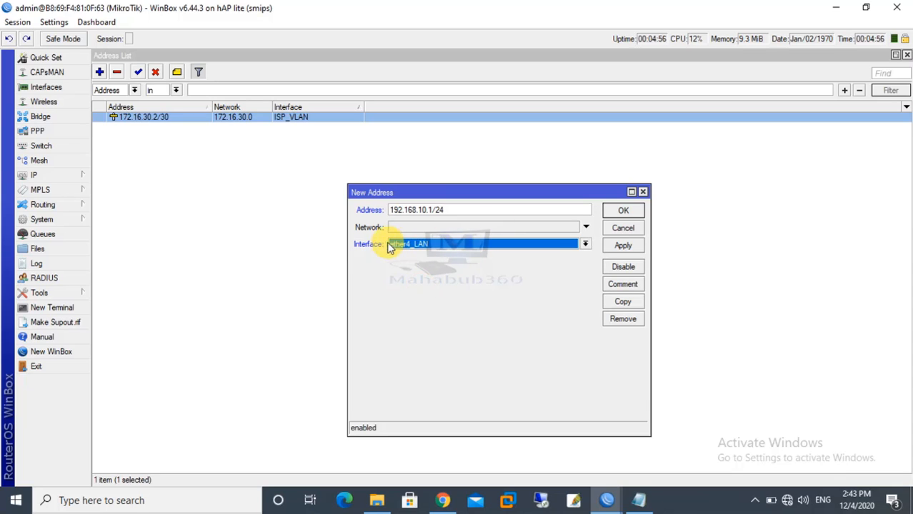
{"action": "left_click", "coordinate": [623, 247]}
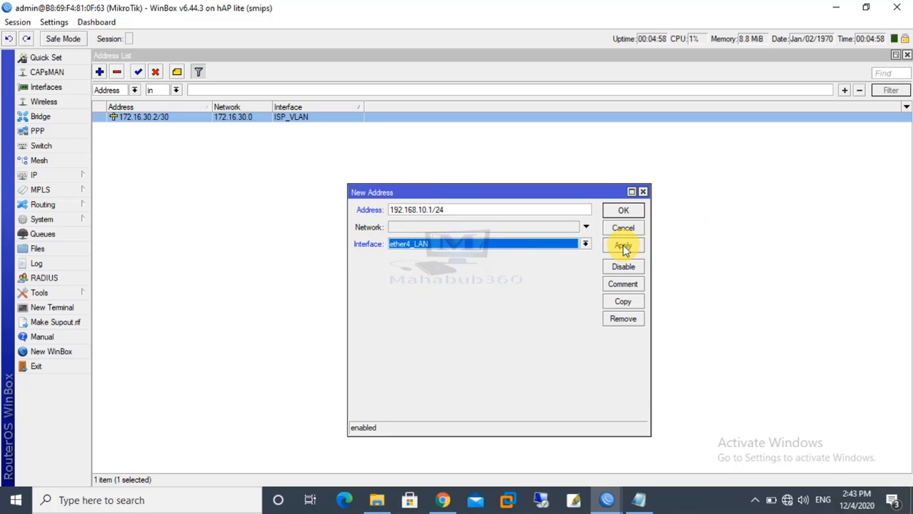
{"action": "left_click", "coordinate": [623, 211]}
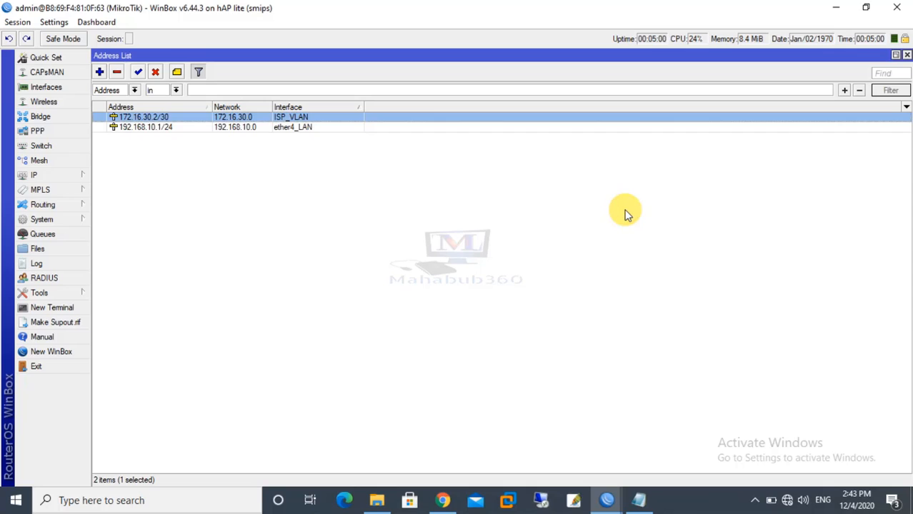
{"action": "left_click", "coordinate": [293, 129]}
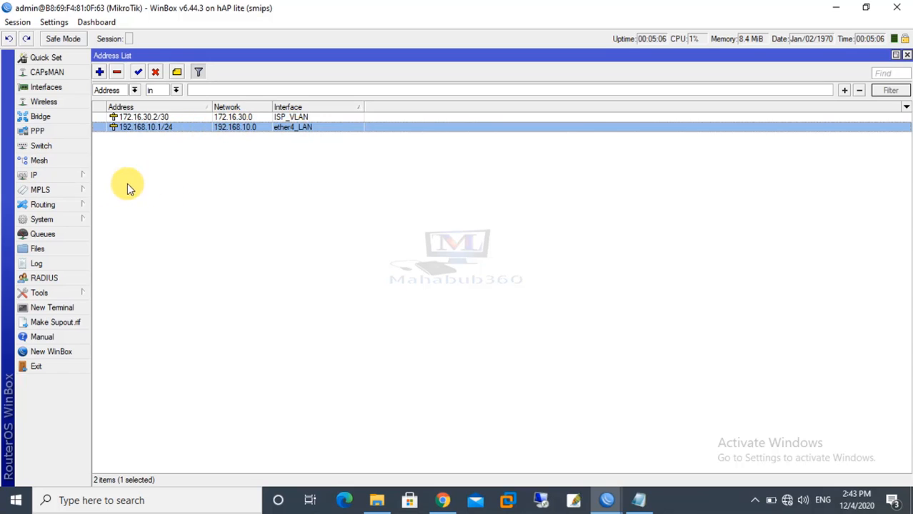
{"action": "left_click", "coordinate": [146, 118]}
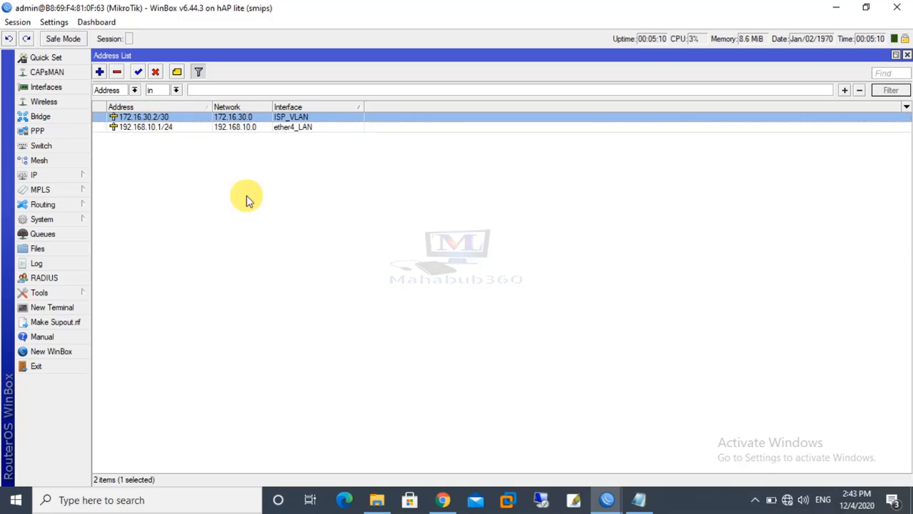
Step: Copy the gateway IP 172.16.30.1 from the Notepad notes and open the router's IP route list
{"action": "left_click", "coordinate": [638, 499]}
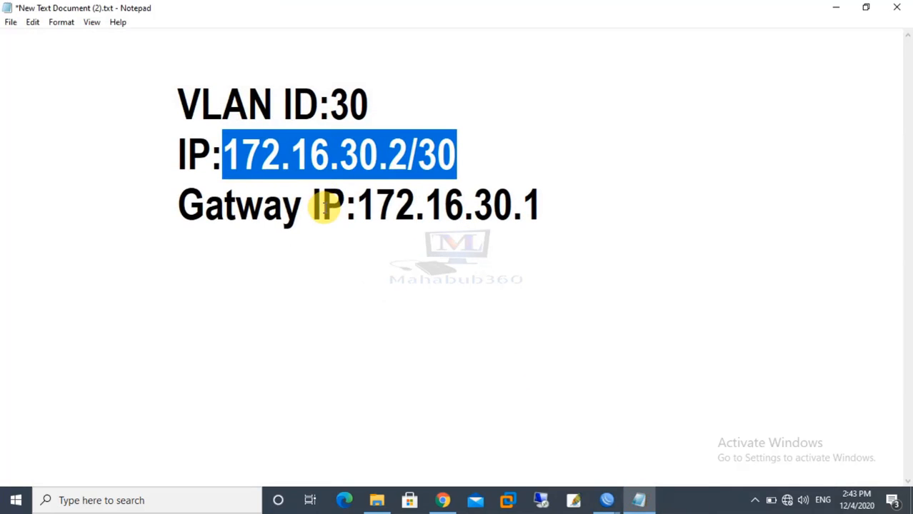
{"action": "left_click_drag", "start_coordinate": [357, 206], "coordinate": [546, 205]}
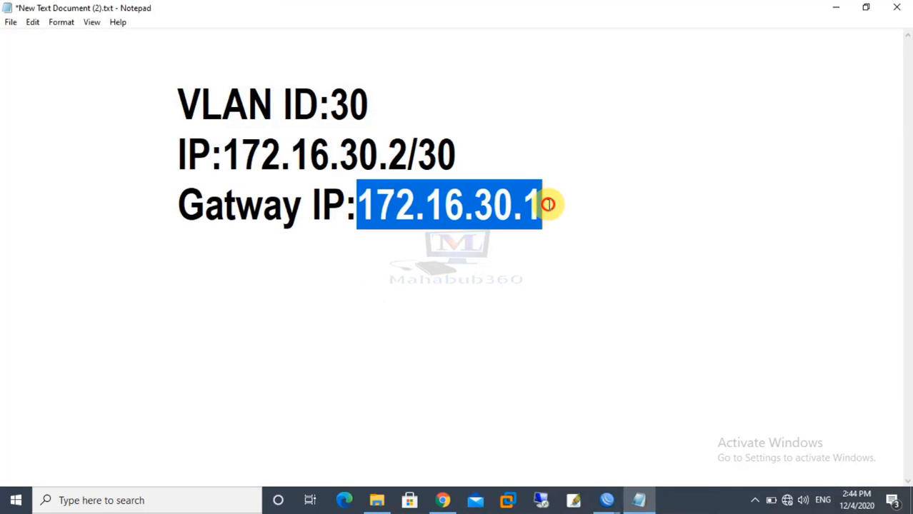
{"action": "right_click", "coordinate": [499, 207]}
{"action": "left_click", "coordinate": [522, 248]}
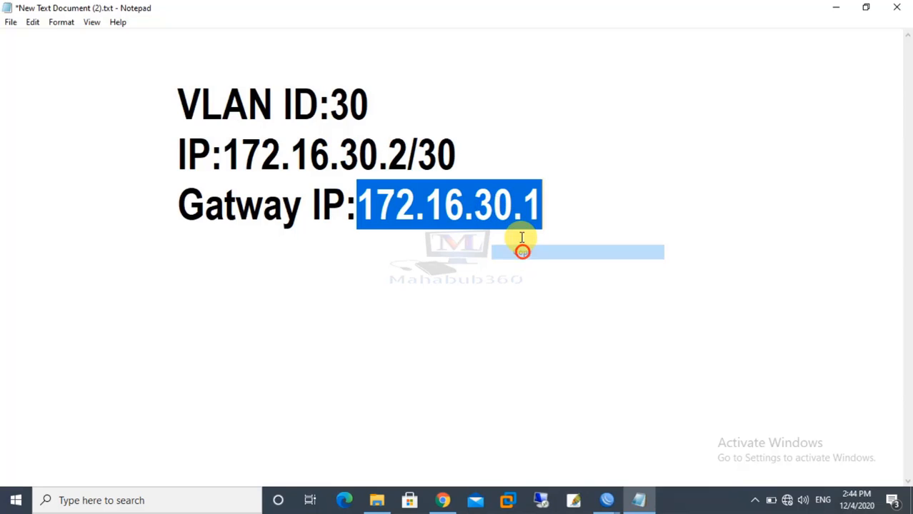
{"action": "left_click", "coordinate": [833, 10]}
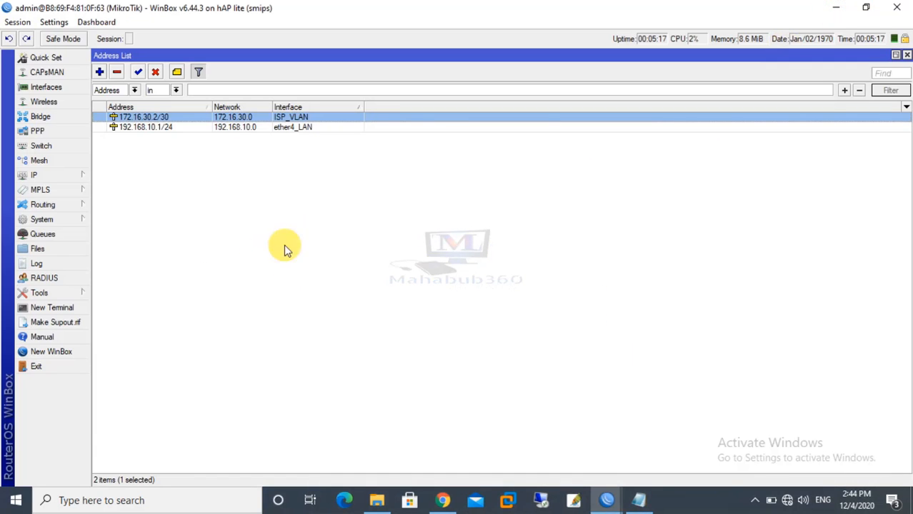
{"action": "left_click", "coordinate": [79, 177]}
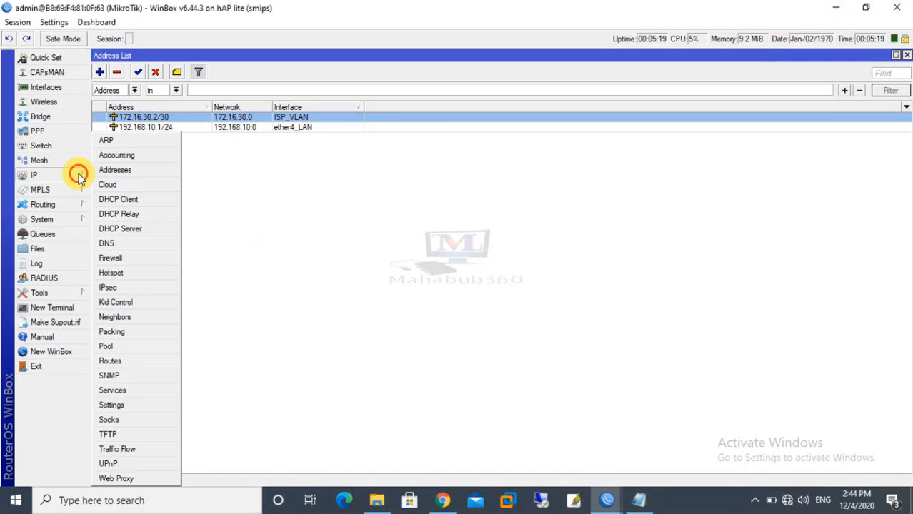
{"action": "left_click", "coordinate": [111, 361]}
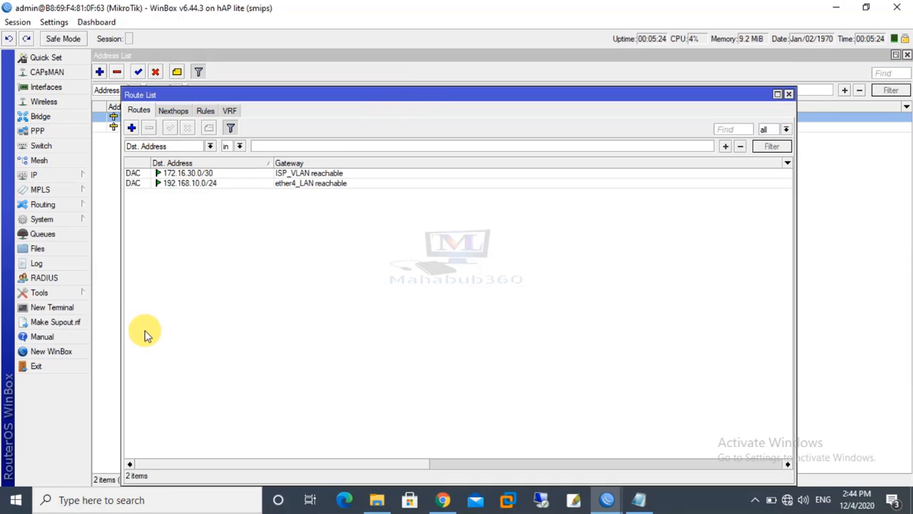
Step: Ping 8.8.8.8 from a new router terminal, restore the terminal to a smaller window and move it clear of the route list
{"action": "left_click", "coordinate": [61, 315]}
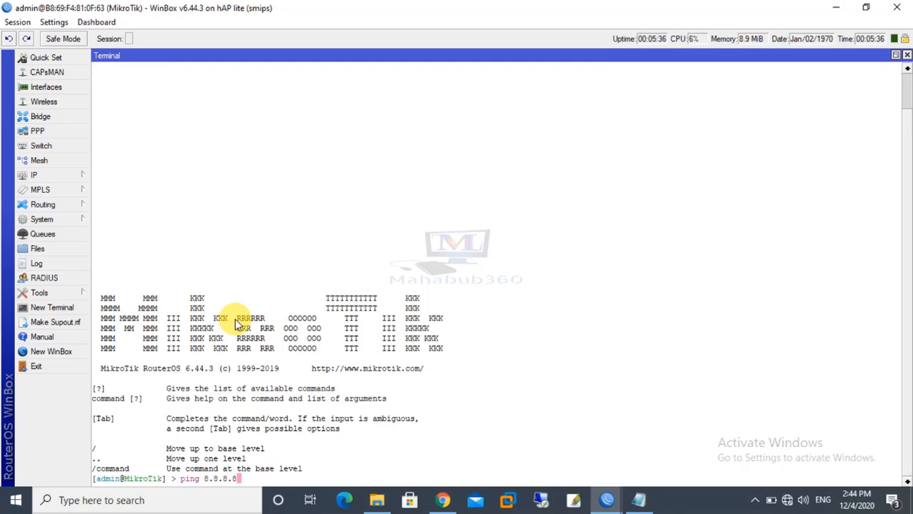
{"action": "key", "text": "Return"}
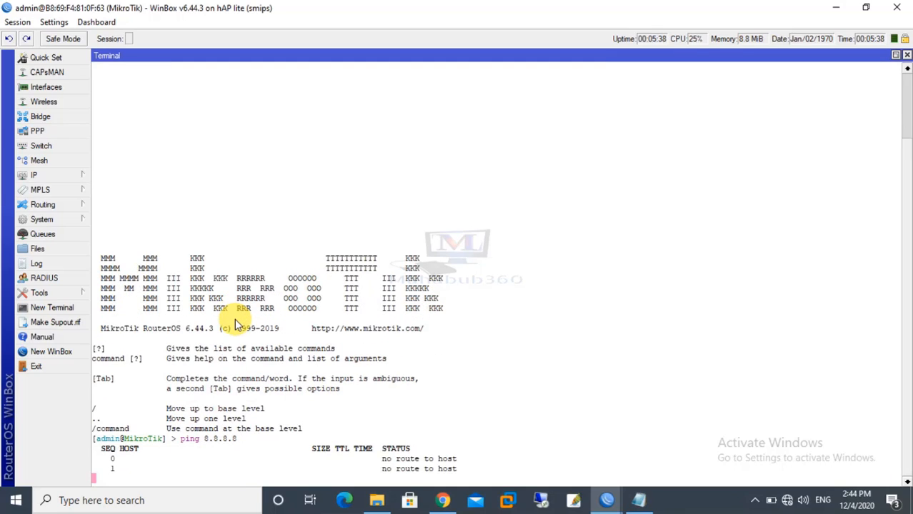
{"action": "left_click", "coordinate": [895, 56]}
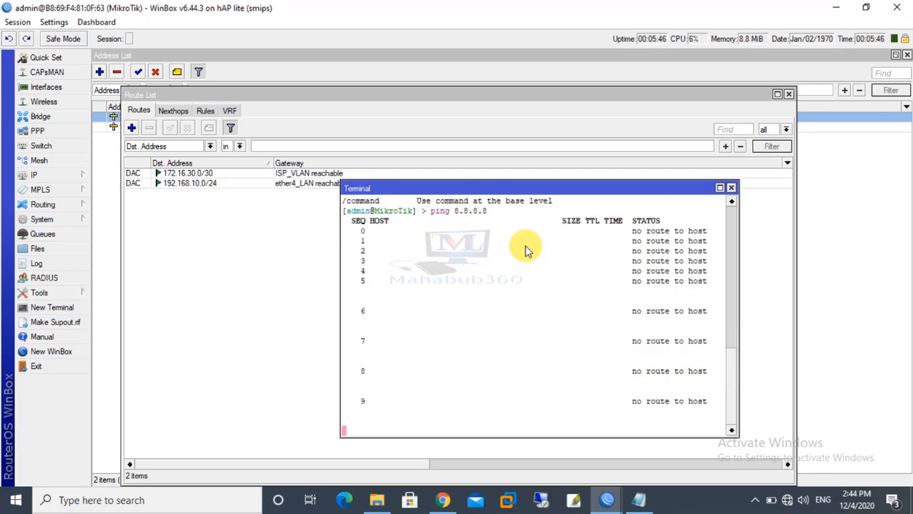
{"action": "left_click_drag", "start_coordinate": [433, 186], "coordinate": [650, 156]}
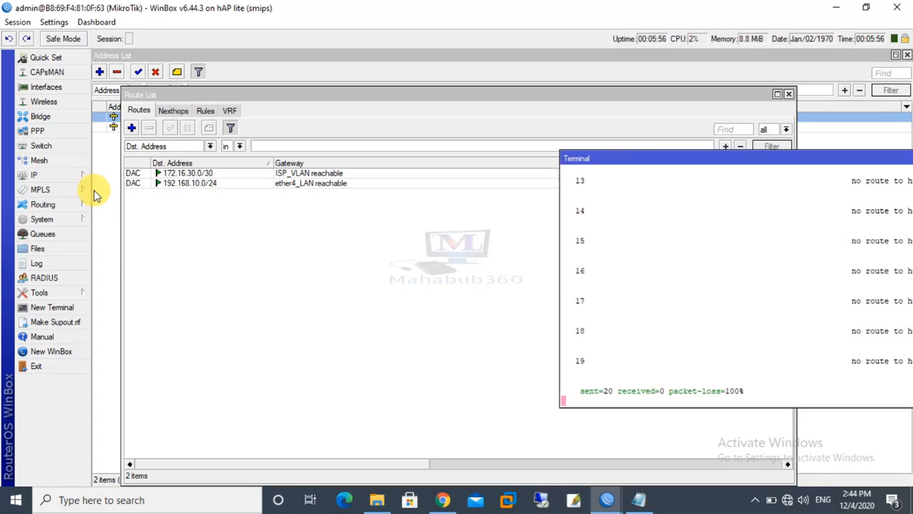
Step: Add a default route for destination 0.0.0.0/0 with gateway 172.16.30.1 and apply it
{"action": "left_click", "coordinate": [133, 128]}
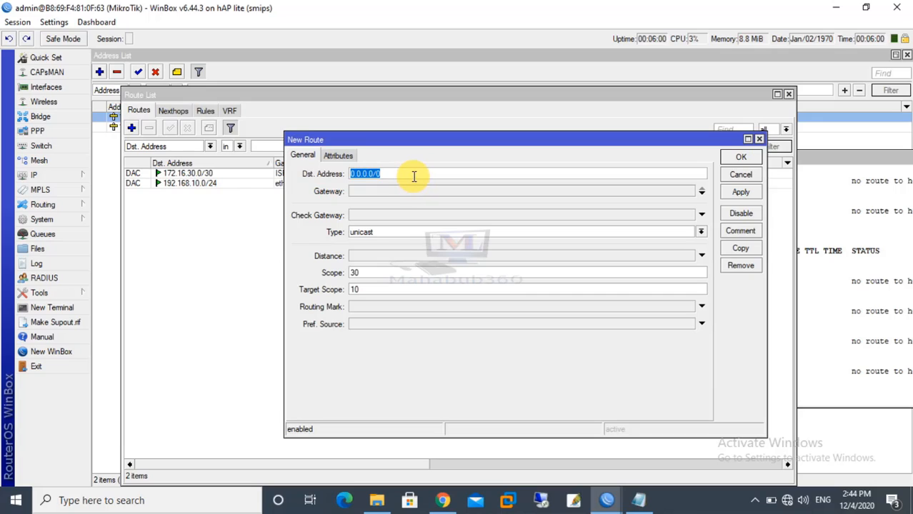
{"action": "left_click", "coordinate": [362, 191]}
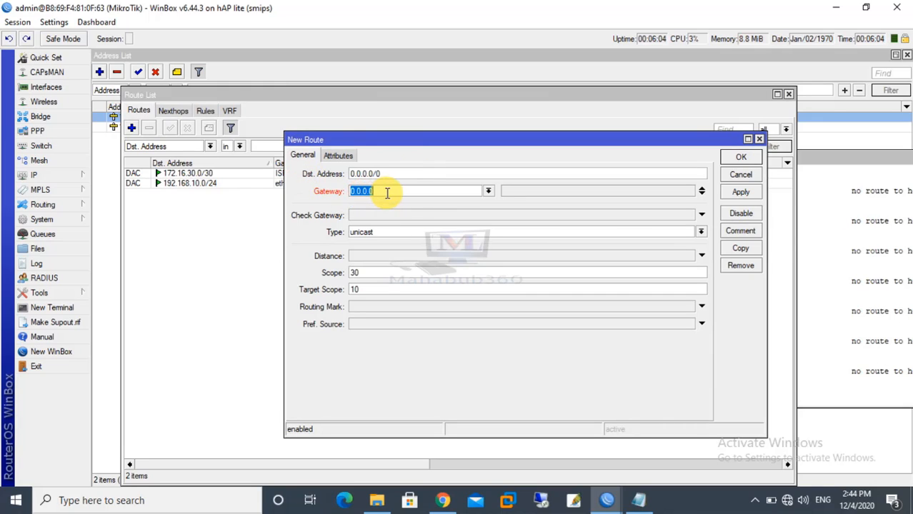
{"action": "type", "text": "172.16.30.1"}
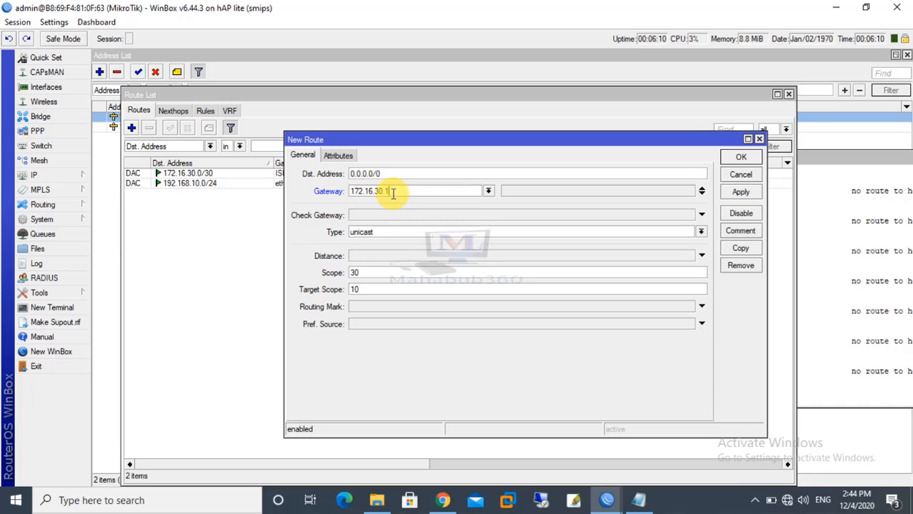
{"action": "left_click", "coordinate": [742, 193]}
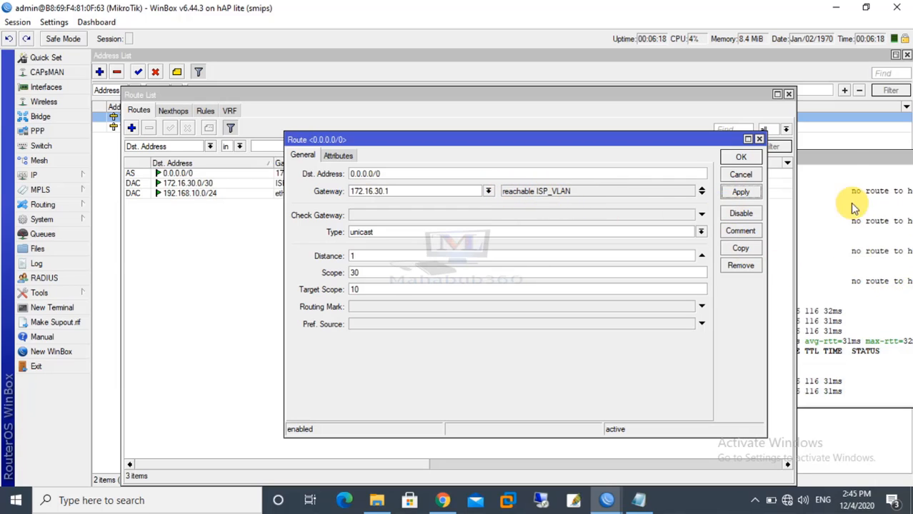
Step: Check the running ping to 8.8.8.8 in the terminal, and close the terminal, the route entry and the route list
{"action": "left_click", "coordinate": [834, 162]}
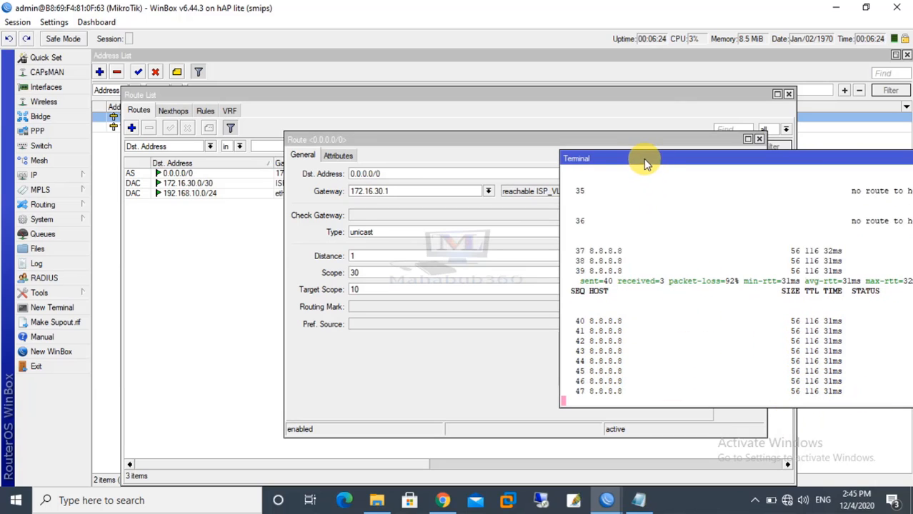
{"action": "left_click_drag", "start_coordinate": [642, 163], "coordinate": [491, 149]}
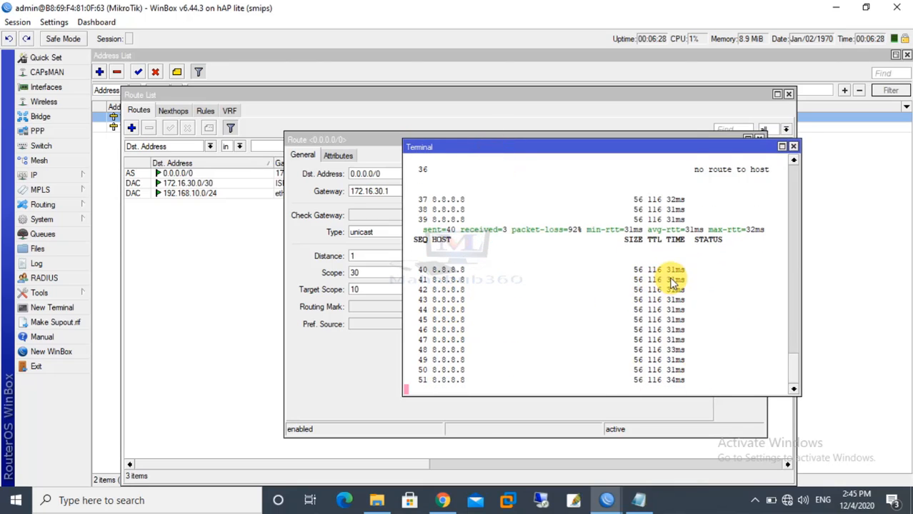
{"action": "left_click", "coordinate": [793, 146]}
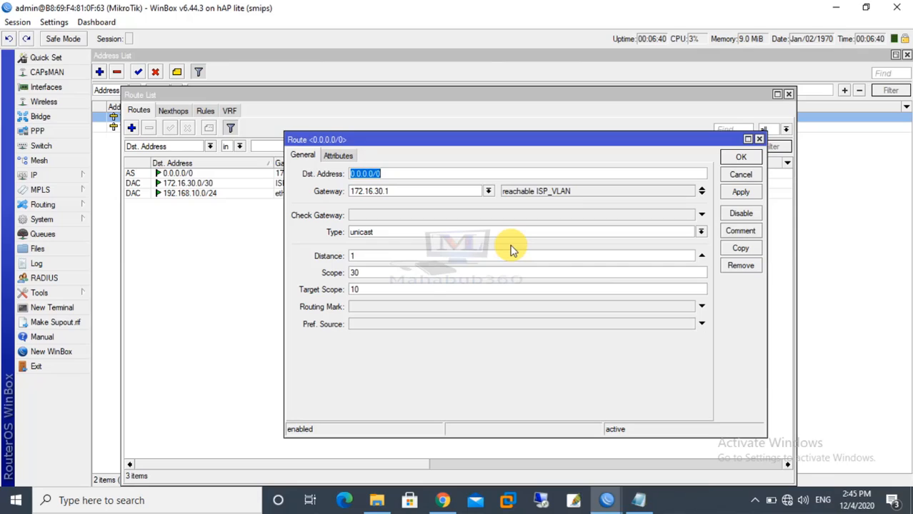
{"action": "left_click", "coordinate": [740, 158]}
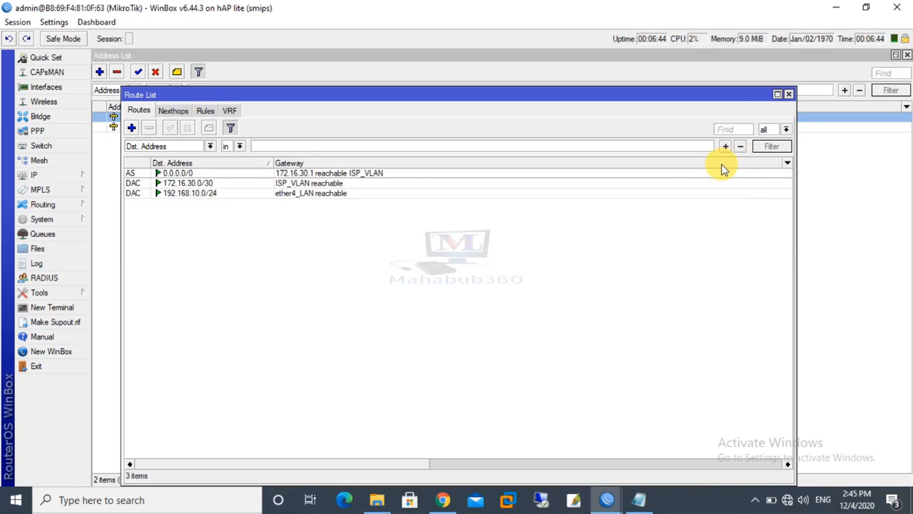
{"action": "left_click", "coordinate": [788, 95]}
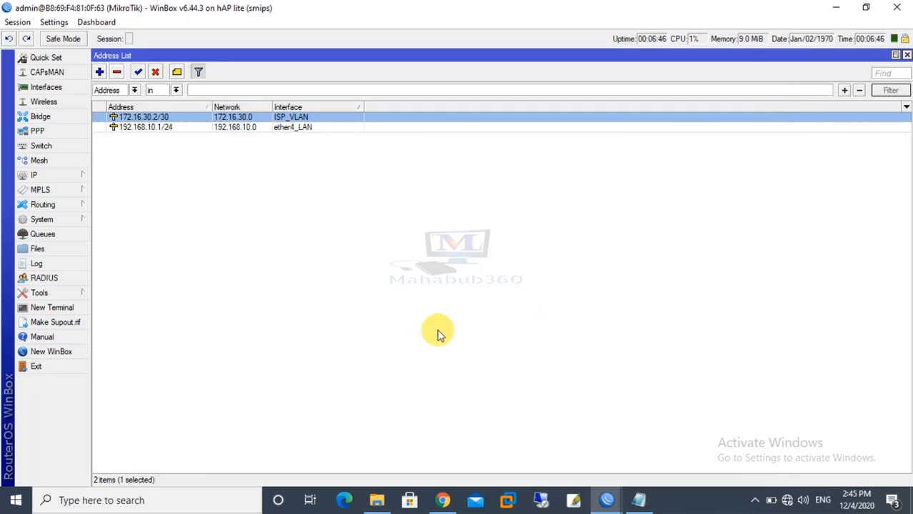
Step: Set the router's DNS servers to 8.8.8.8 and 8.8.4.4 and save the DNS settings
{"action": "left_click", "coordinate": [80, 177]}
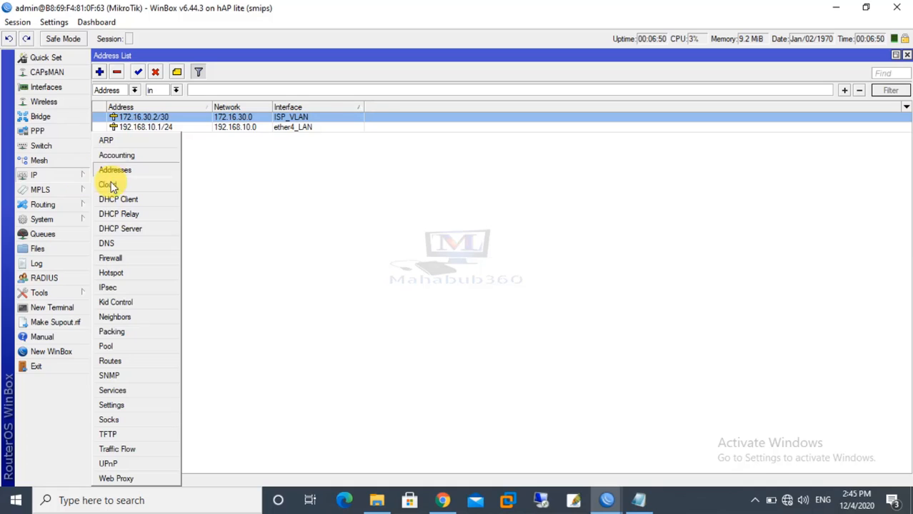
{"action": "left_click", "coordinate": [110, 246]}
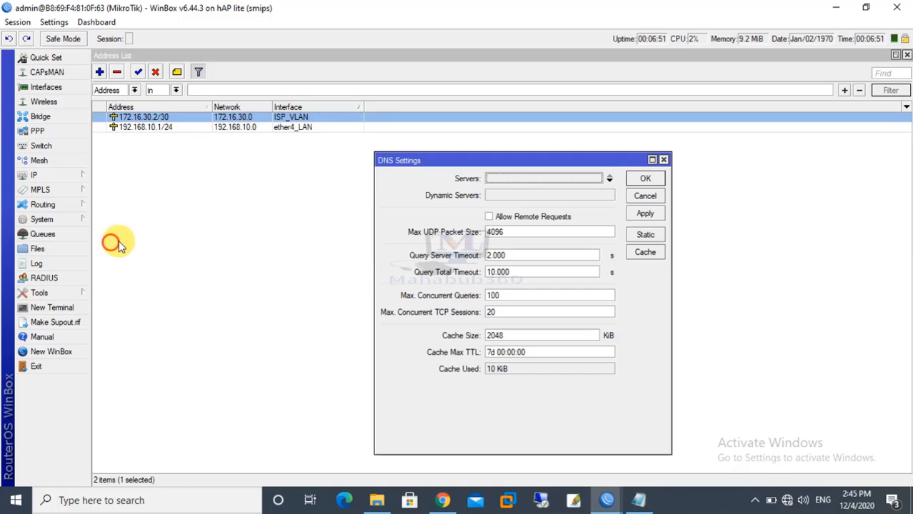
{"action": "double_click", "coordinate": [513, 181]}
{"action": "type", "text": "8"}
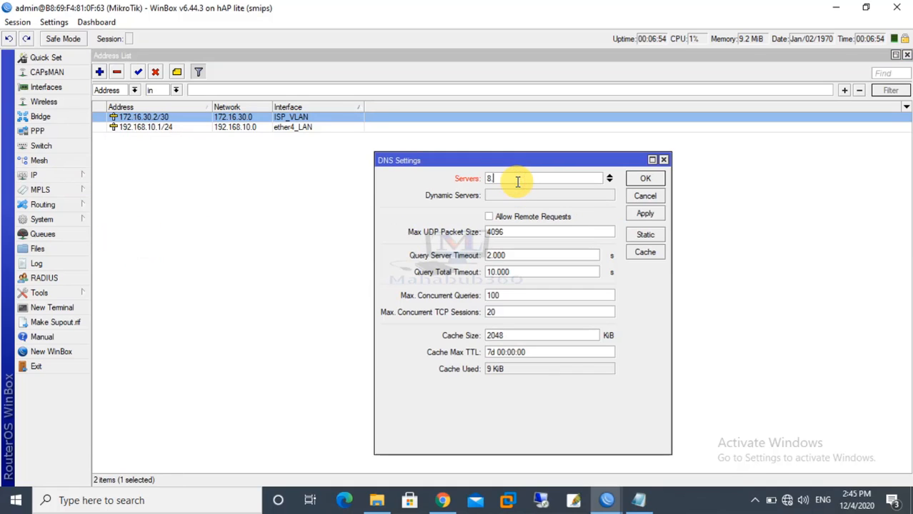
{"action": "type", "text": ".8.8.8"}
{"action": "left_click", "coordinate": [609, 181]}
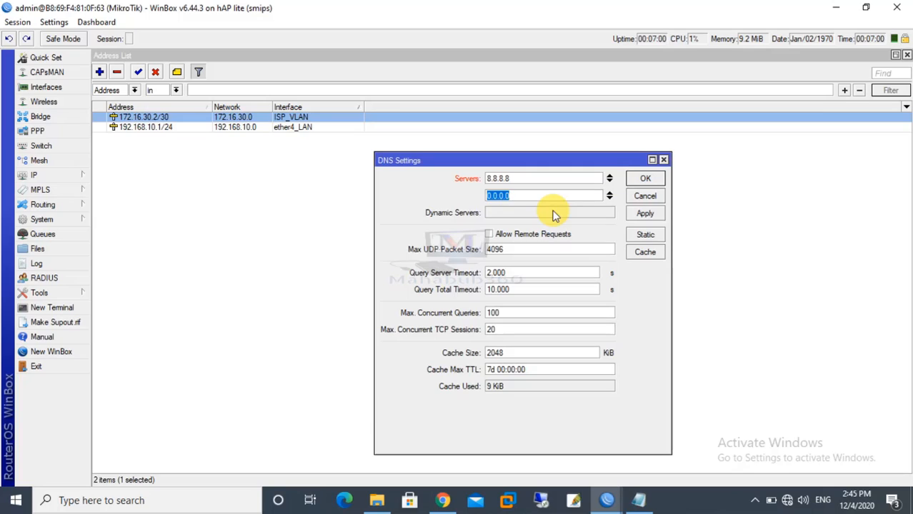
{"action": "type", "text": "8.8.4.4"}
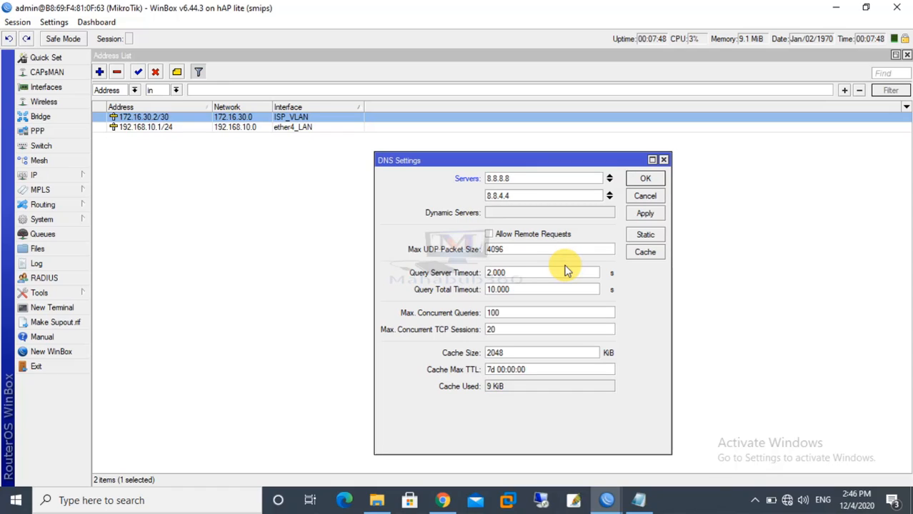
{"action": "left_click", "coordinate": [644, 179]}
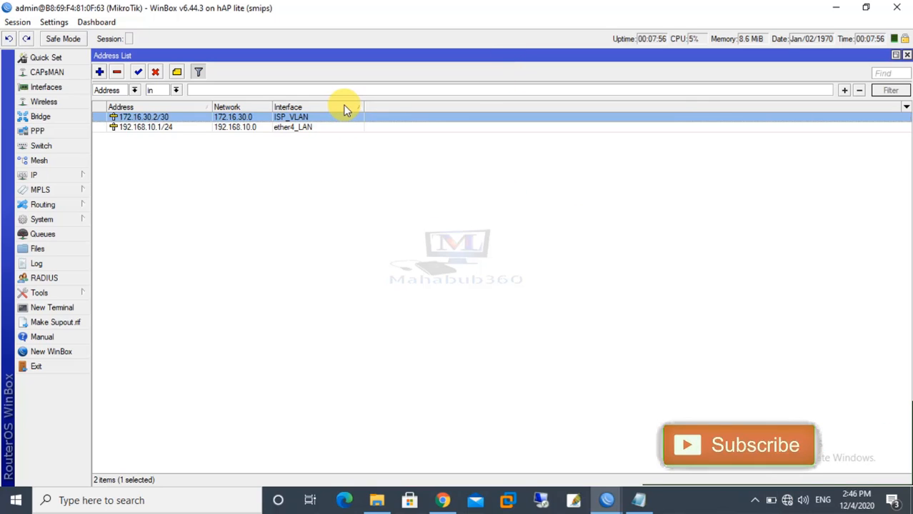
Step: Open the Internet Protocol Version 4 (TCP/IPv4) properties of the Windows Ethernet adapter
{"action": "right_click", "coordinate": [785, 498]}
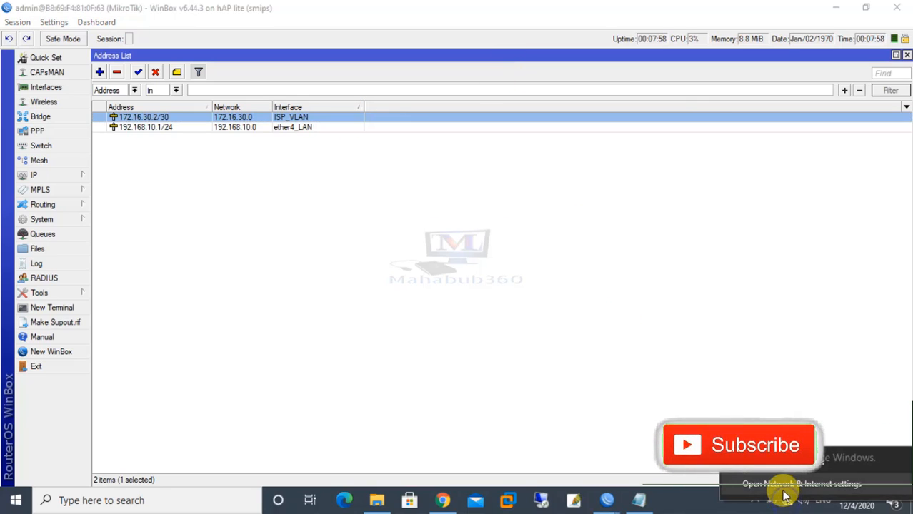
{"action": "left_click", "coordinate": [793, 484]}
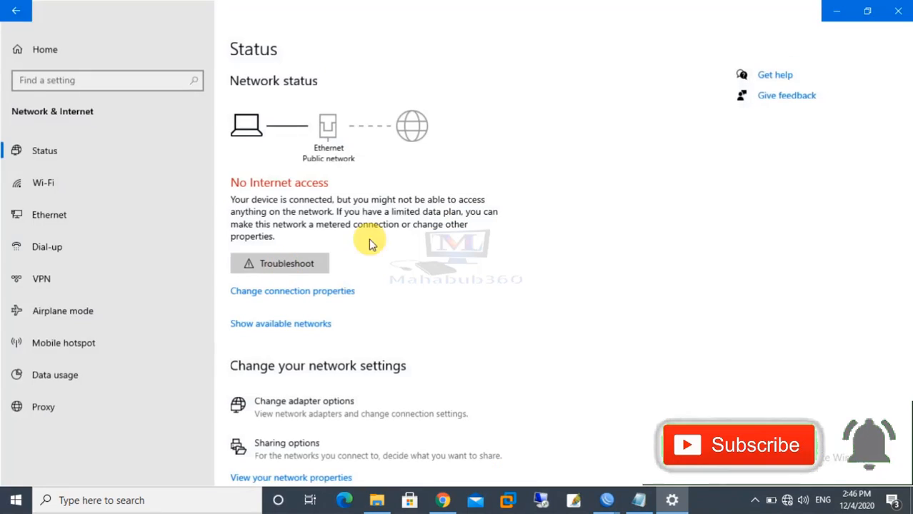
{"action": "left_click", "coordinate": [50, 215]}
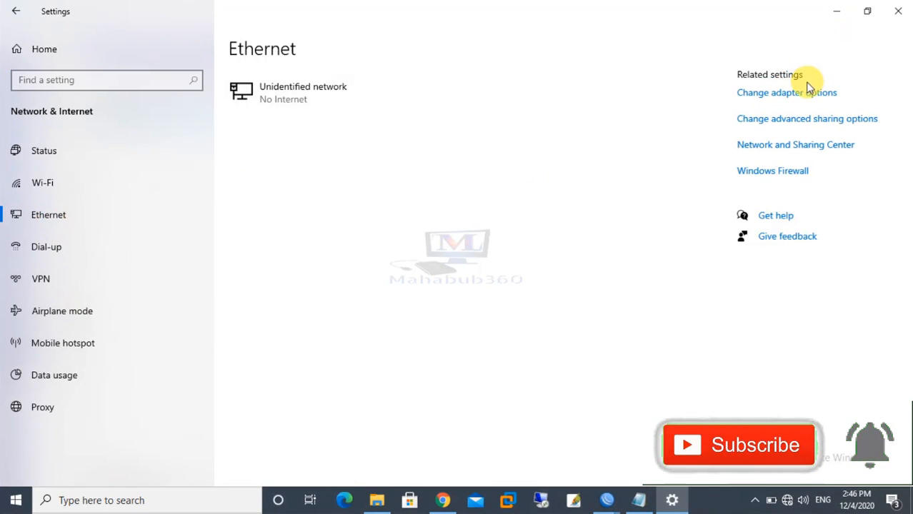
{"action": "left_click", "coordinate": [787, 91]}
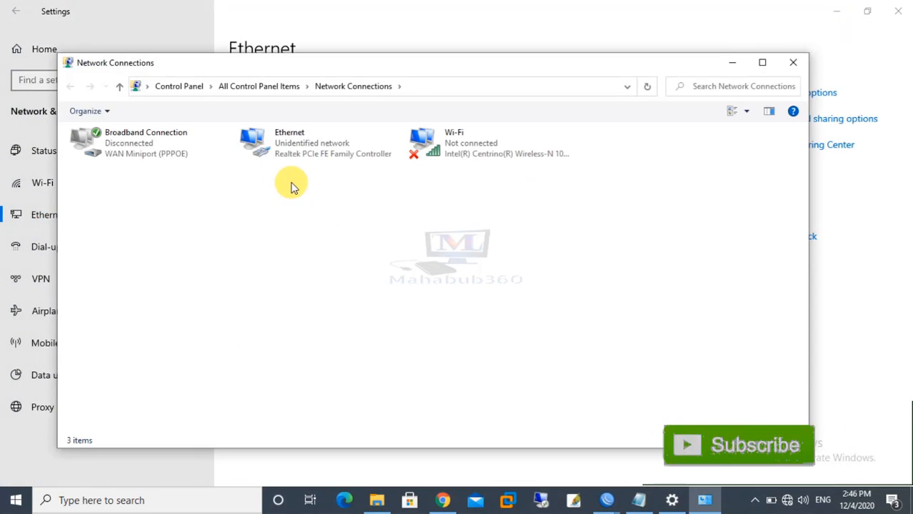
{"action": "double_click", "coordinate": [294, 140]}
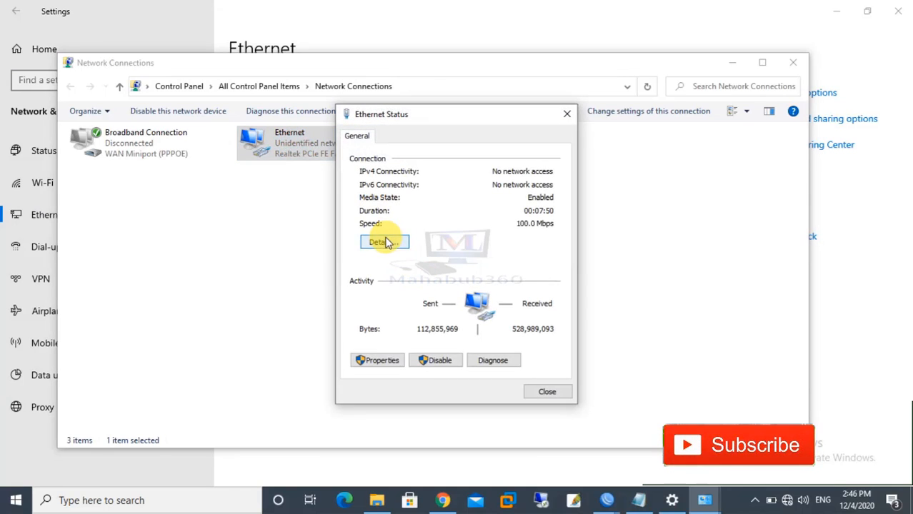
{"action": "left_click", "coordinate": [378, 360]}
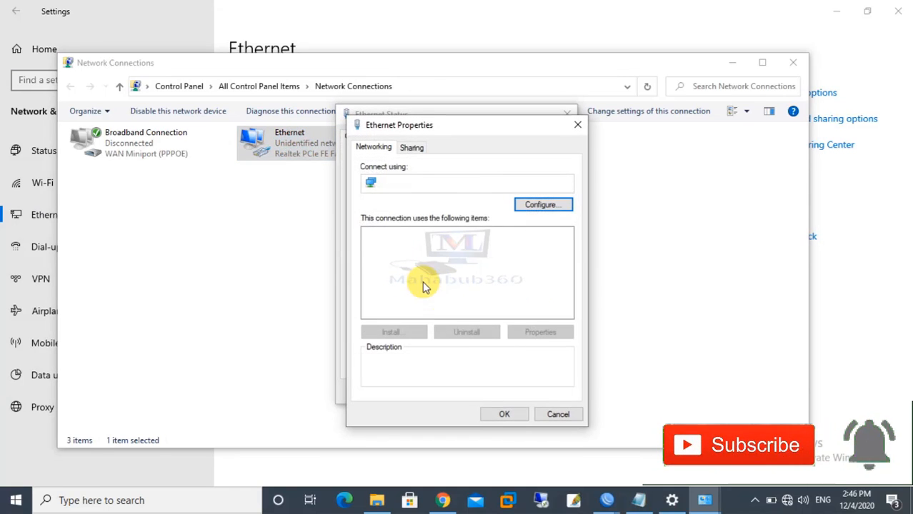
{"action": "double_click", "coordinate": [407, 289]}
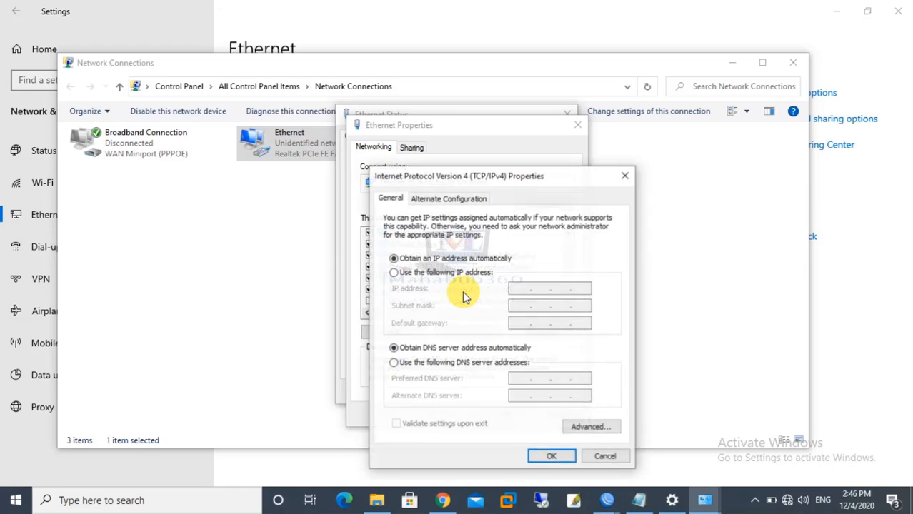
Step: Give the Ethernet adapter the static IP address 192.168.10.20 with subnet mask 255.255.255.0 and default gateway 192.168.10.1
{"action": "left_click", "coordinate": [435, 272]}
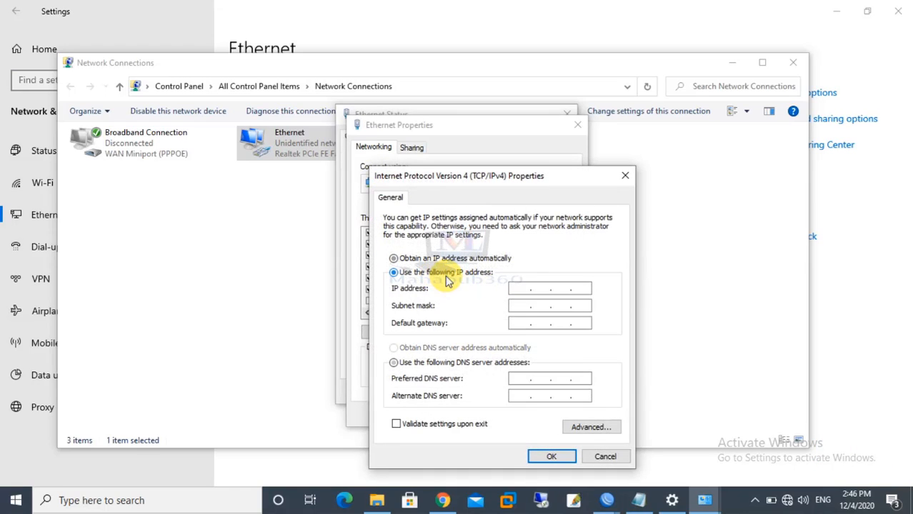
{"action": "left_click", "coordinate": [529, 289]}
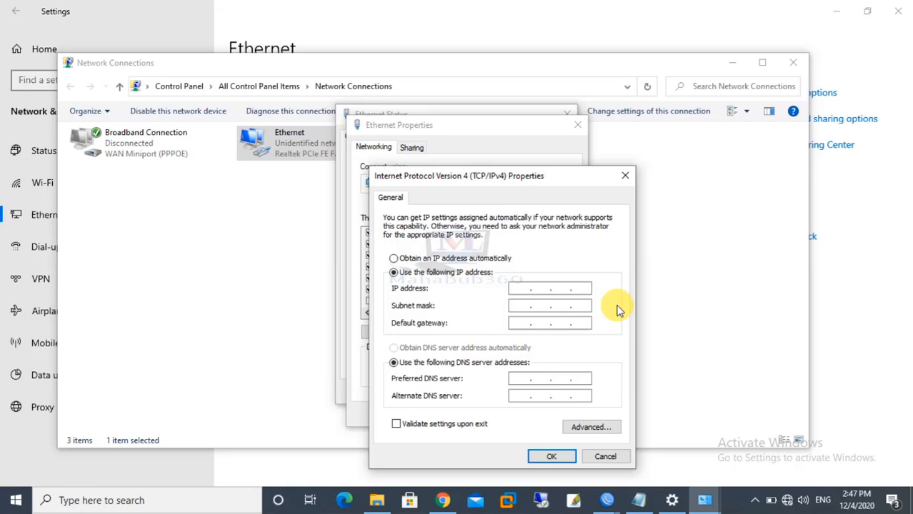
{"action": "type", "text": "192 . 168 . 10 . 20"}
{"action": "key", "text": "Tab"}
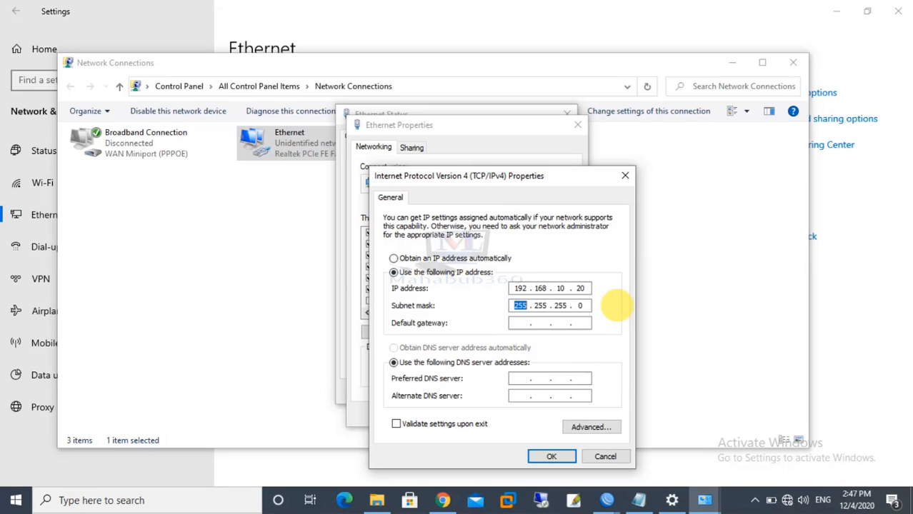
{"action": "key", "text": "Tab"}
{"action": "type", "text": "192 . 168 . 10 . 1"}
{"action": "key", "text": "Tab"}
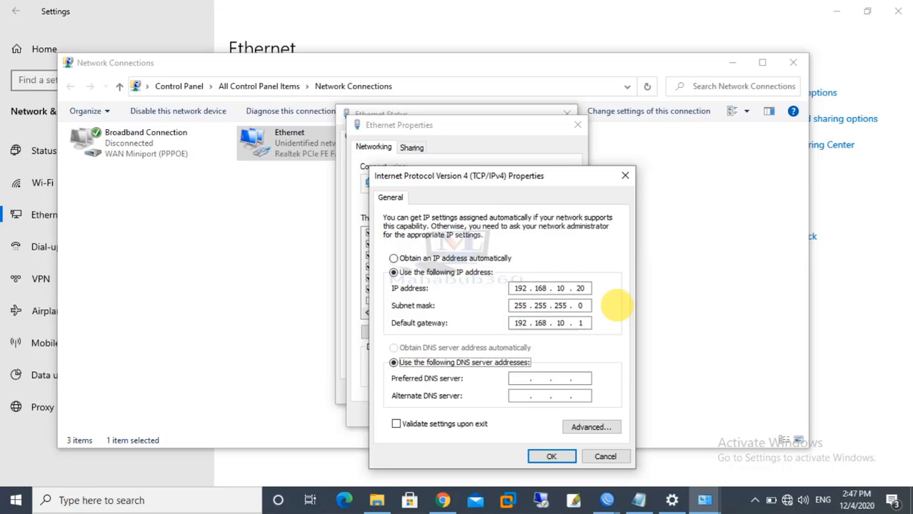
{"action": "key", "text": "Tab"}
{"action": "key", "text": "Tab"}
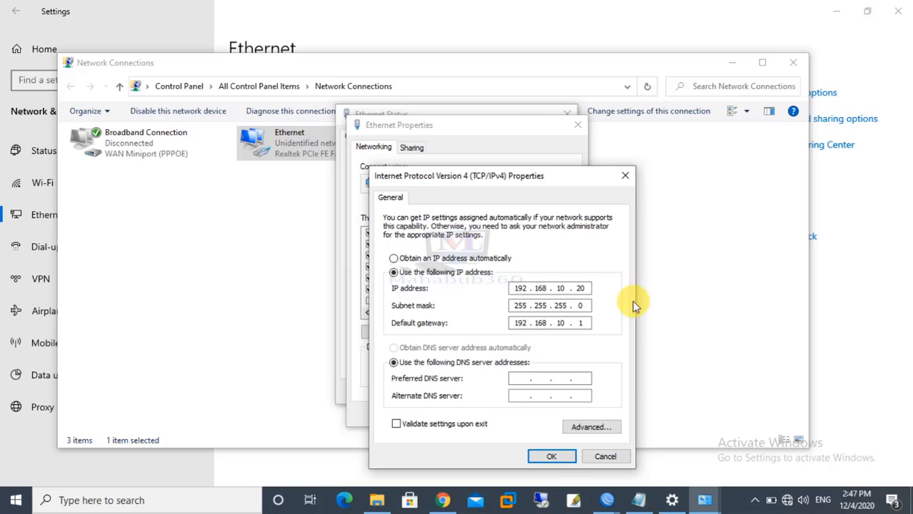
Step: Set the adapter's preferred DNS server to 8.8.8.8, save the IPv4 settings and close the Ethernet dialogs
{"action": "left_click", "coordinate": [525, 379]}
{"action": "type", "text": "8."}
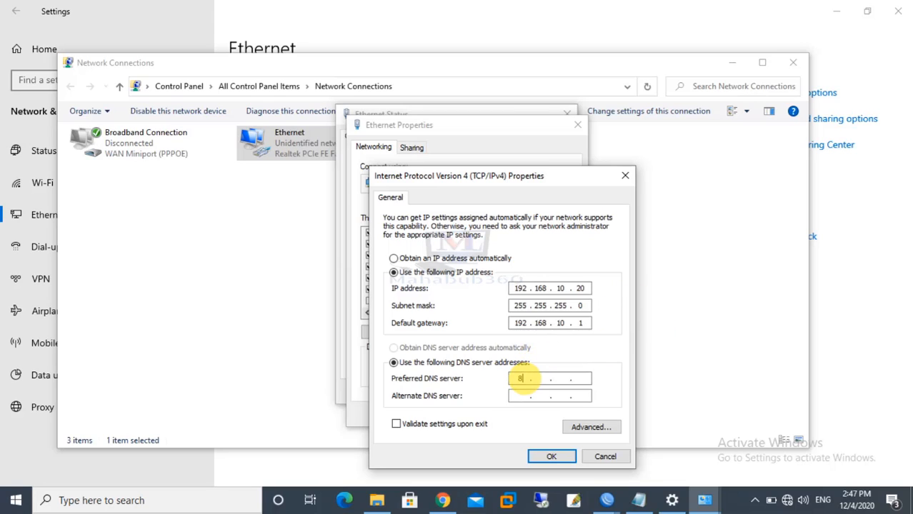
{"action": "type", "text": "8.8.8"}
{"action": "left_click", "coordinate": [552, 457]}
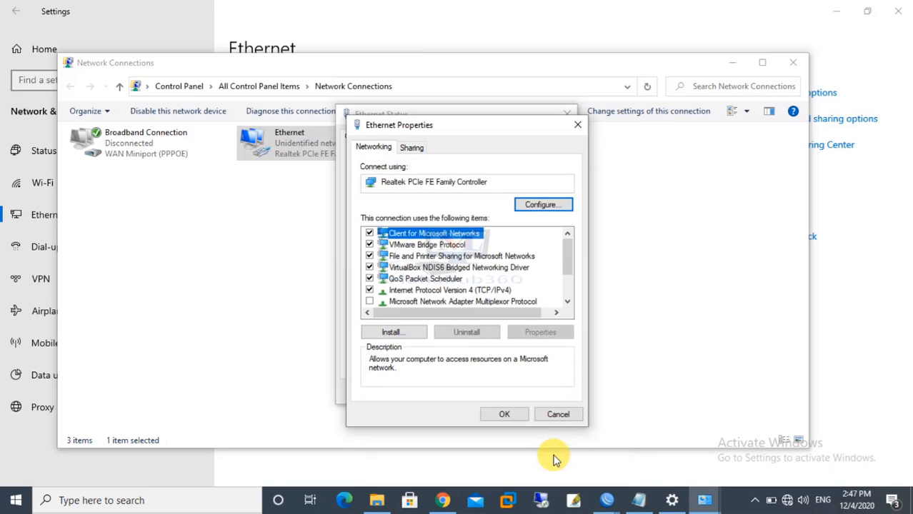
{"action": "left_click", "coordinate": [508, 420]}
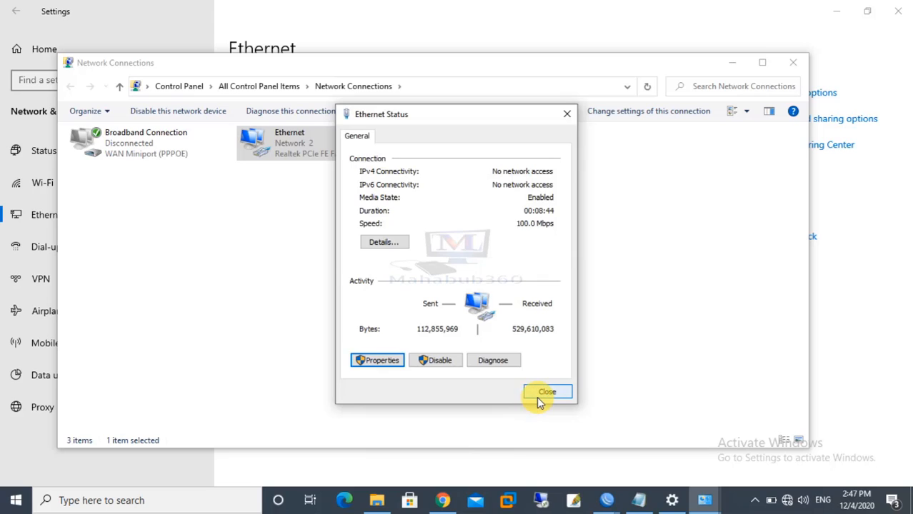
{"action": "left_click", "coordinate": [543, 397]}
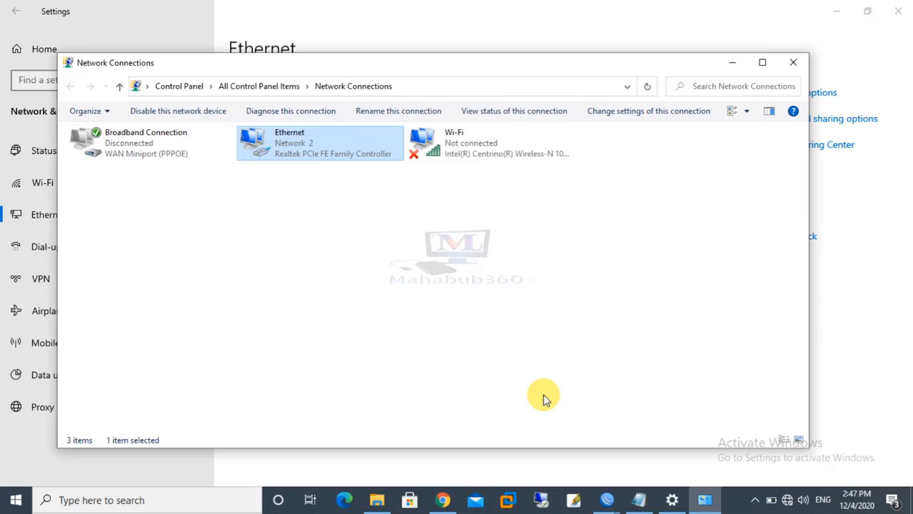
Step: Check the Ethernet adapter's network connection details and close the network settings windows
{"action": "double_click", "coordinate": [280, 158]}
{"action": "left_click", "coordinate": [384, 241]}
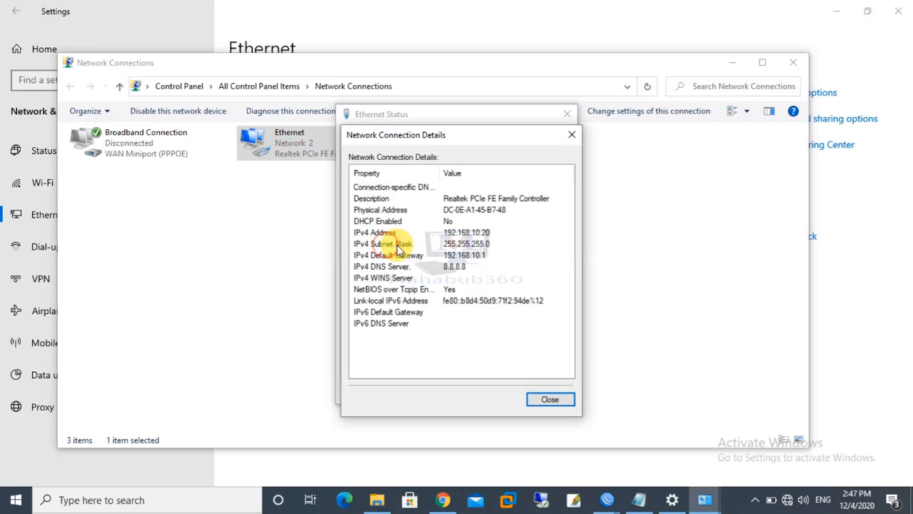
{"action": "left_click", "coordinate": [549, 400]}
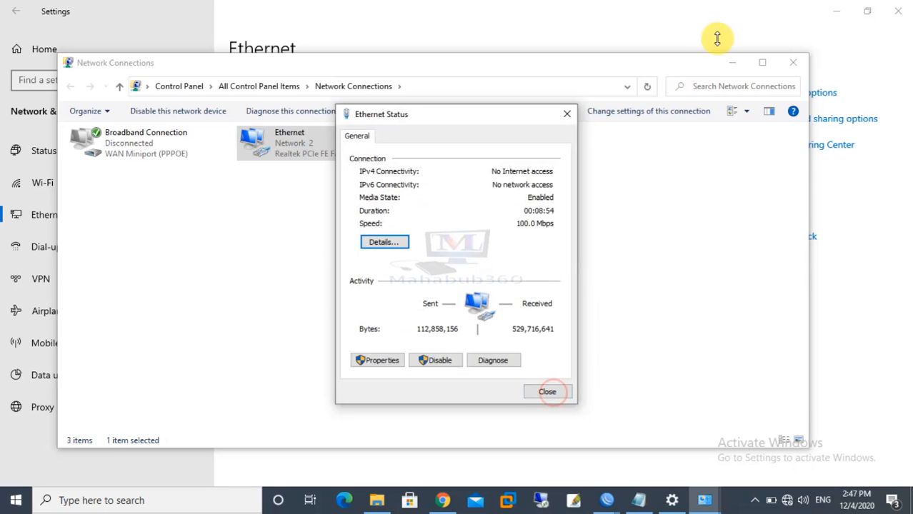
{"action": "left_click", "coordinate": [568, 113]}
{"action": "left_click", "coordinate": [791, 63]}
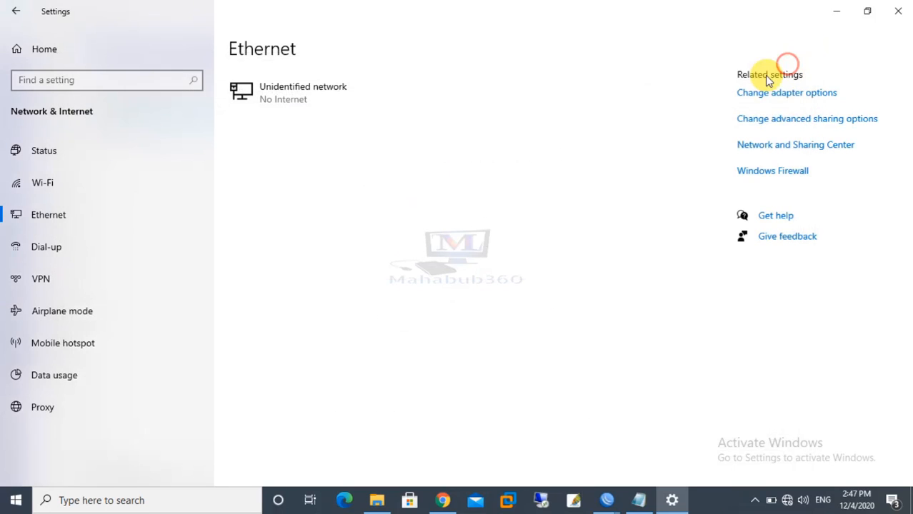
{"action": "left_click", "coordinate": [898, 11]}
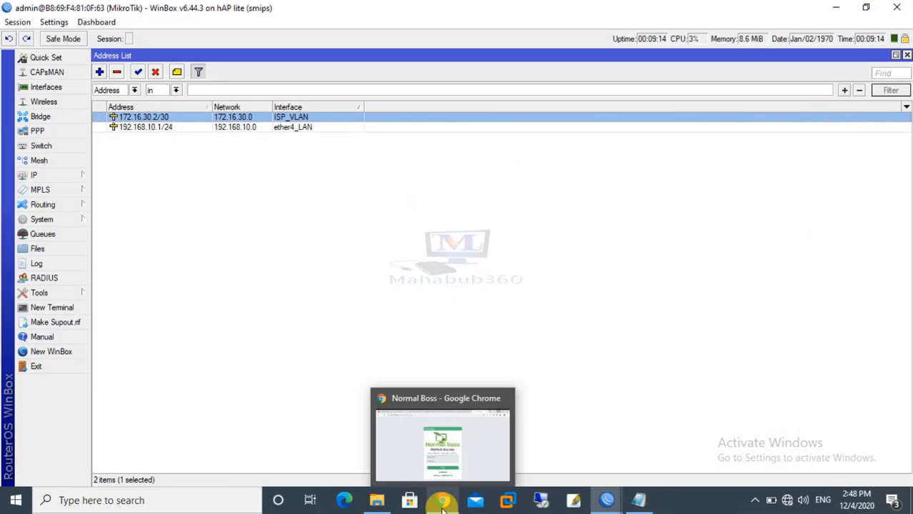
Step: Switch to Chrome and test internet access by loading normalboss.com in a new tab
{"action": "left_click", "coordinate": [443, 504]}
{"action": "left_click", "coordinate": [777, 12]}
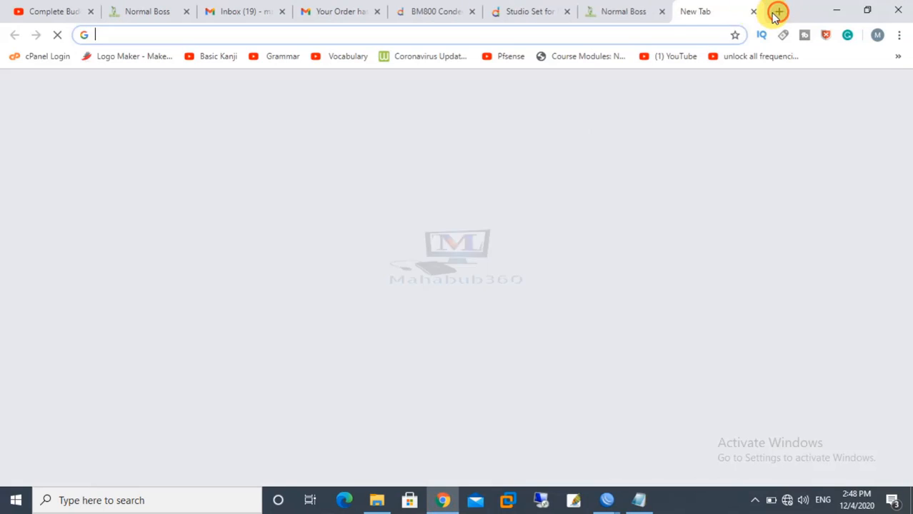
{"action": "left_click", "coordinate": [267, 36]}
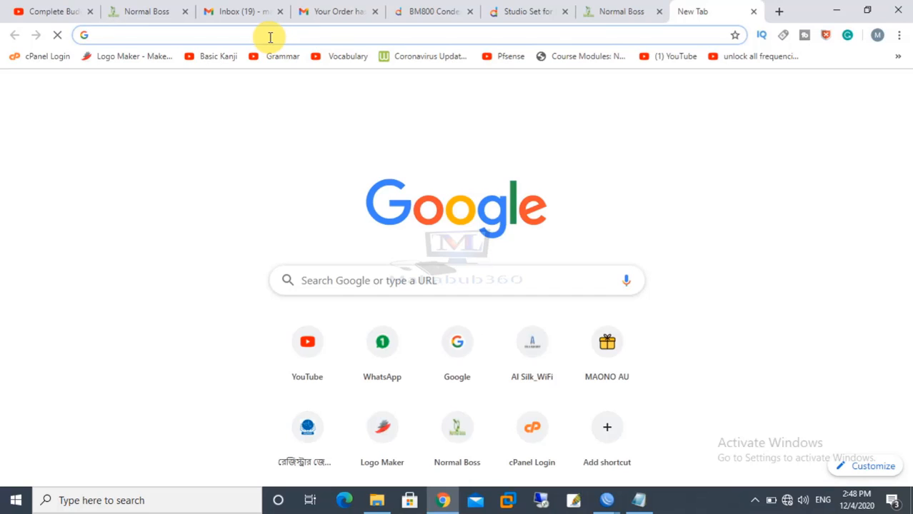
{"action": "type", "text": "y"}
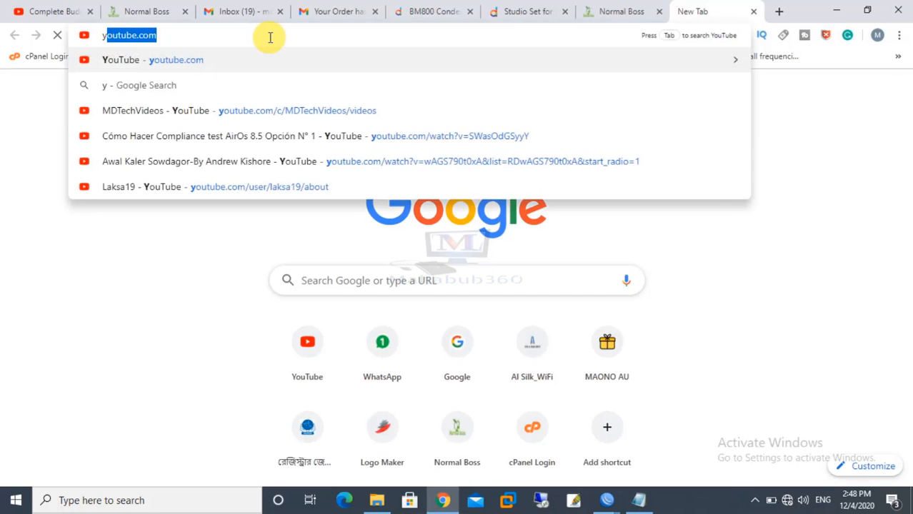
{"action": "key", "text": "BackSpace"}
{"action": "key", "text": "BackSpace"}
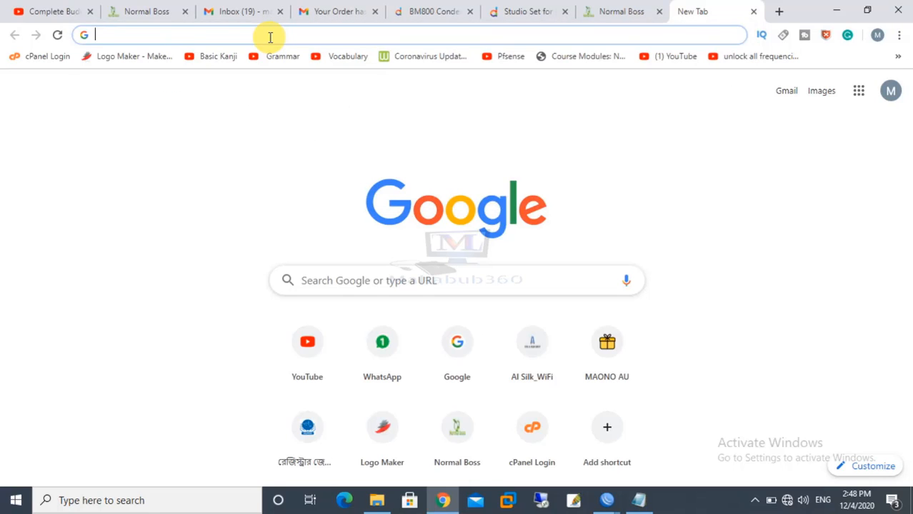
{"action": "type", "text": "n"}
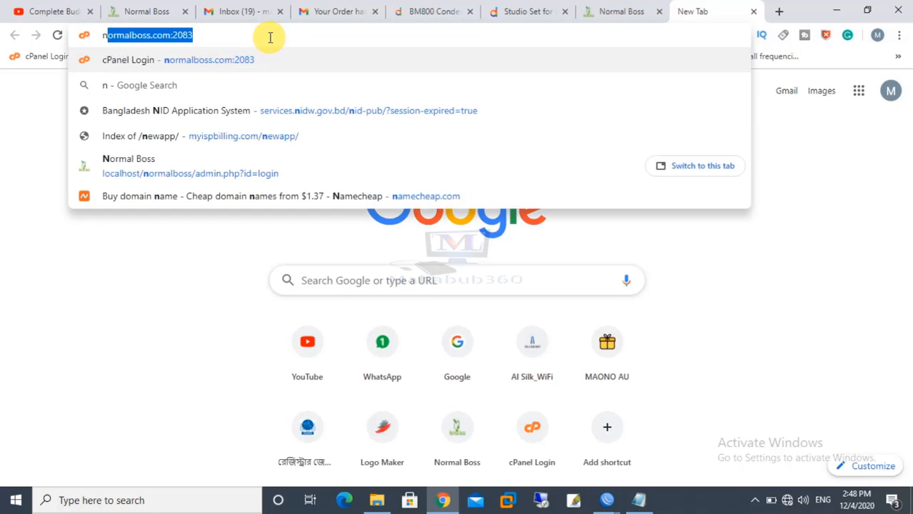
{"action": "key", "text": "Right"}
{"action": "key", "text": "BackSpace"}
{"action": "key", "text": "BackSpace"}
{"action": "key", "text": "BackSpace"}
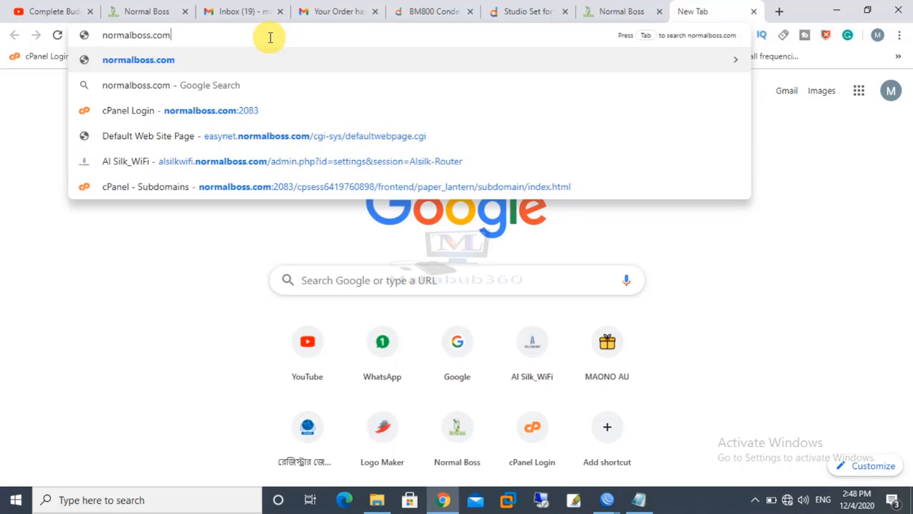
{"action": "key", "text": "Return"}
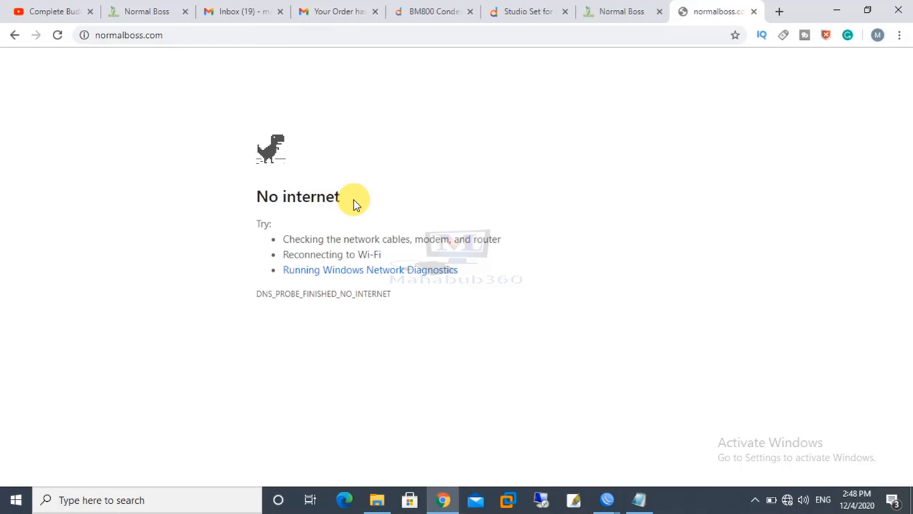
Step: Return to the router's WinBox session, close the address list and open the firewall's NAT rules
{"action": "mouse_move", "coordinate": [605, 498]}
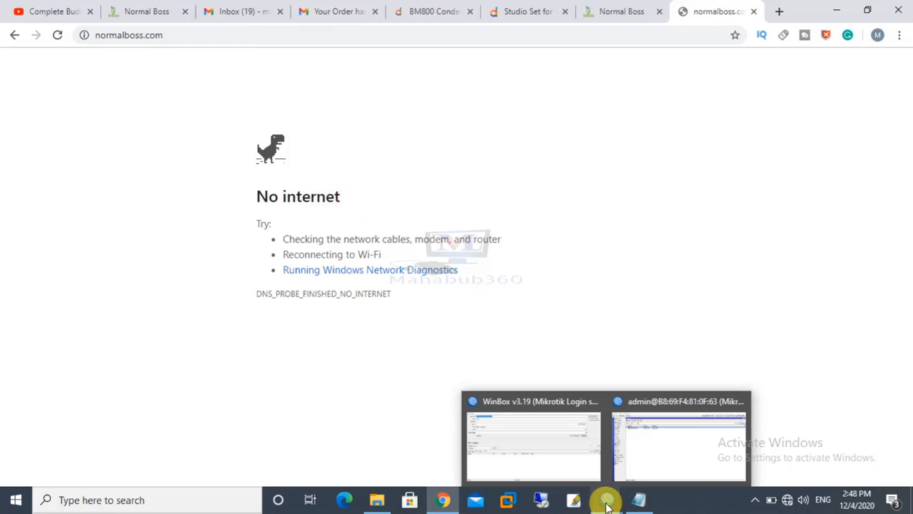
{"action": "left_click", "coordinate": [685, 446]}
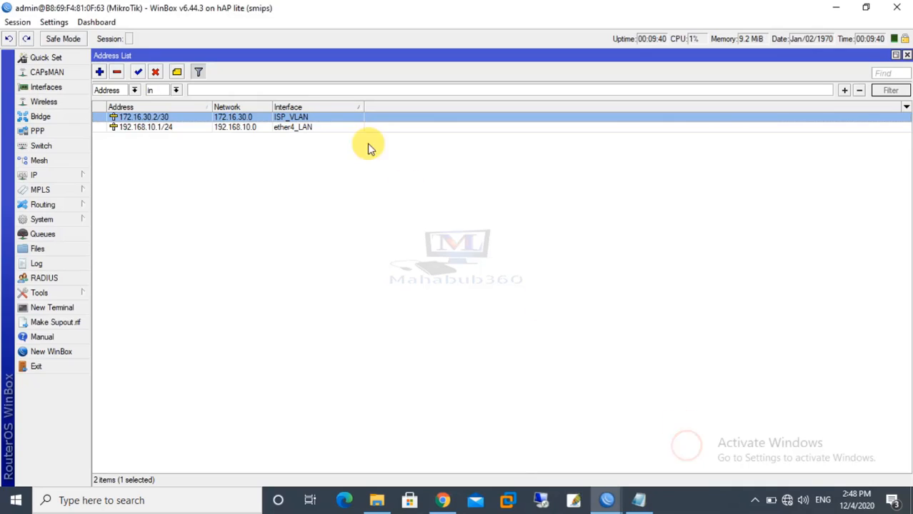
{"action": "left_click", "coordinate": [907, 55]}
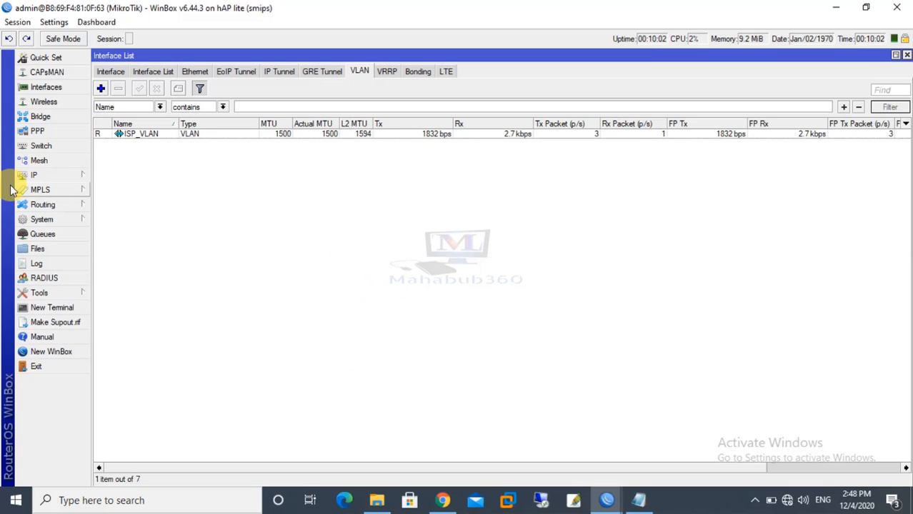
{"action": "left_click", "coordinate": [87, 175]}
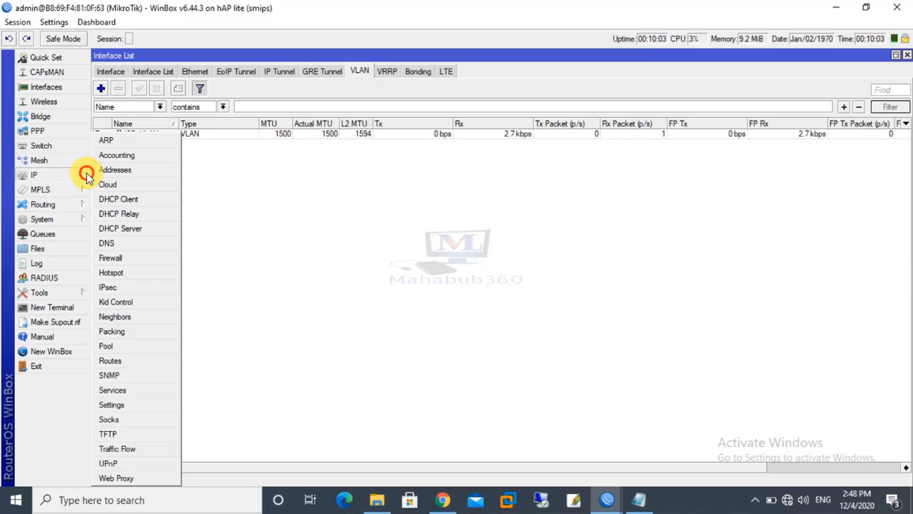
{"action": "left_click", "coordinate": [114, 259]}
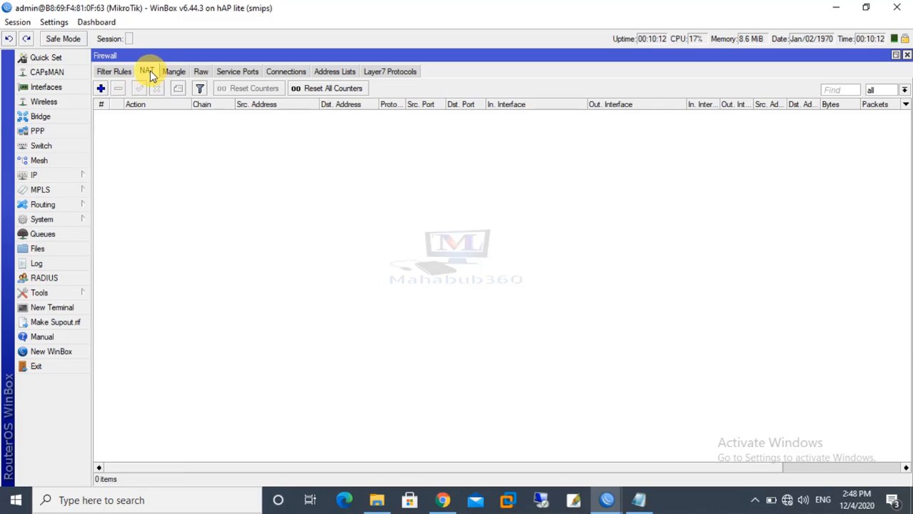
Step: Add a firewall NAT rule on the srcnat chain with the masquerade action and save it
{"action": "left_click", "coordinate": [101, 90]}
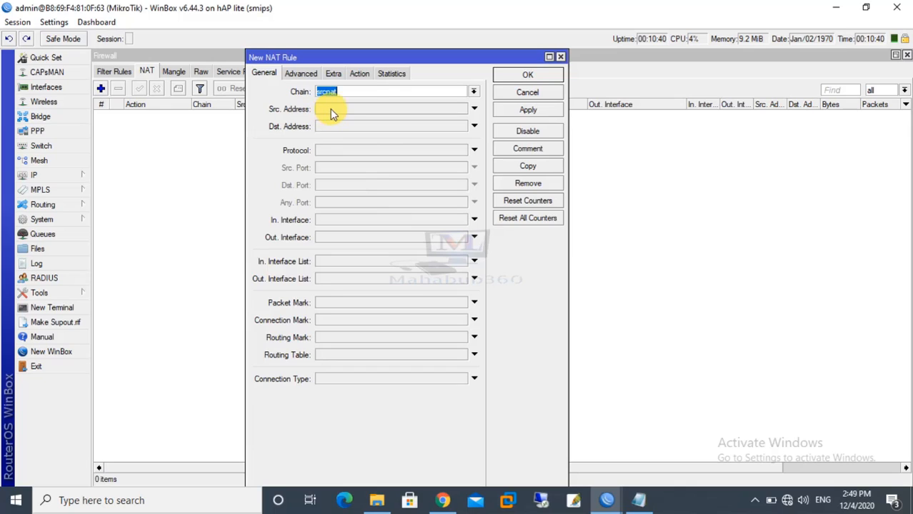
{"action": "left_click", "coordinate": [357, 73]}
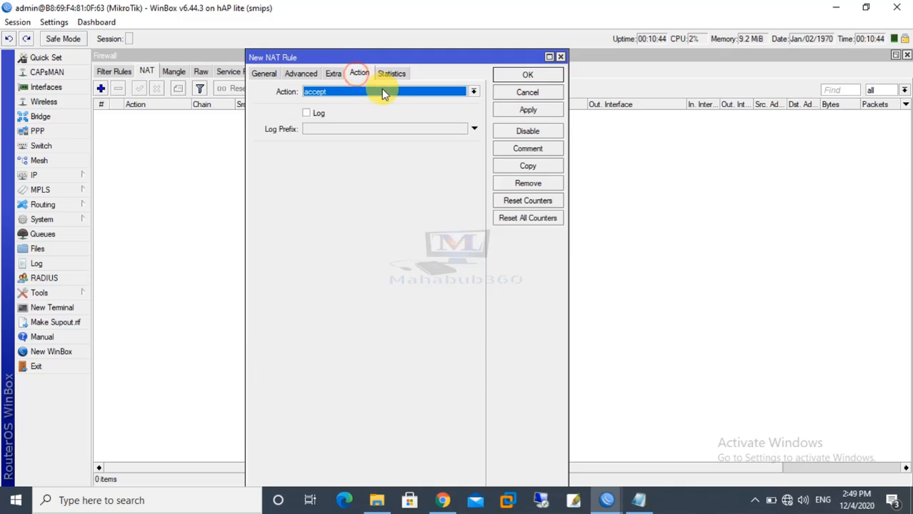
{"action": "left_click", "coordinate": [375, 92]}
{"action": "left_click", "coordinate": [332, 154]}
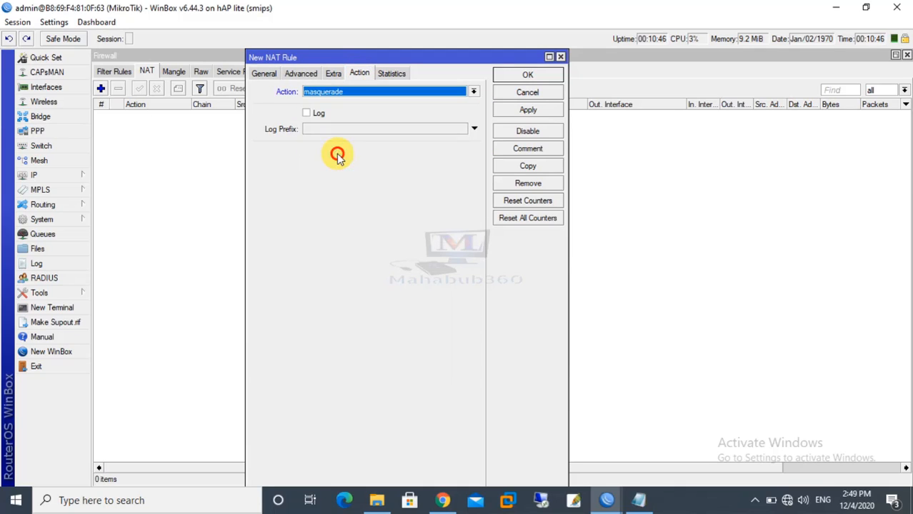
{"action": "left_click", "coordinate": [527, 109]}
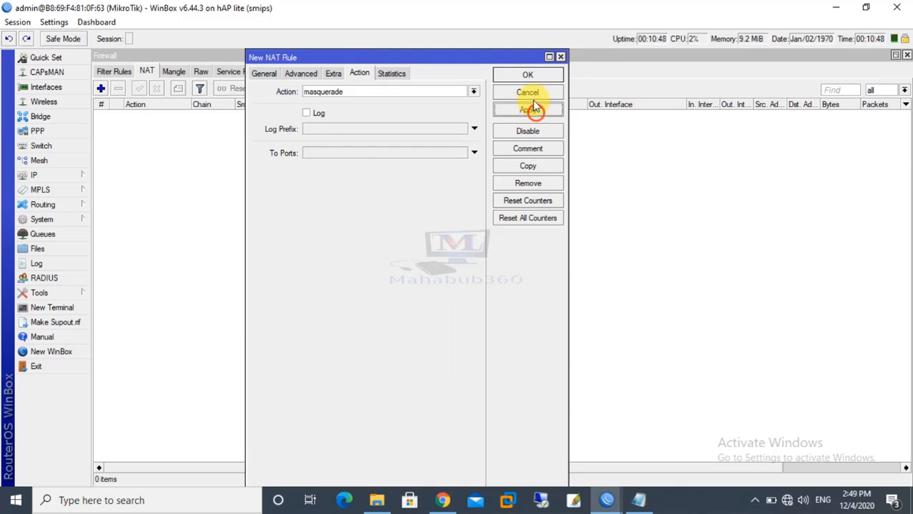
{"action": "left_click", "coordinate": [527, 74]}
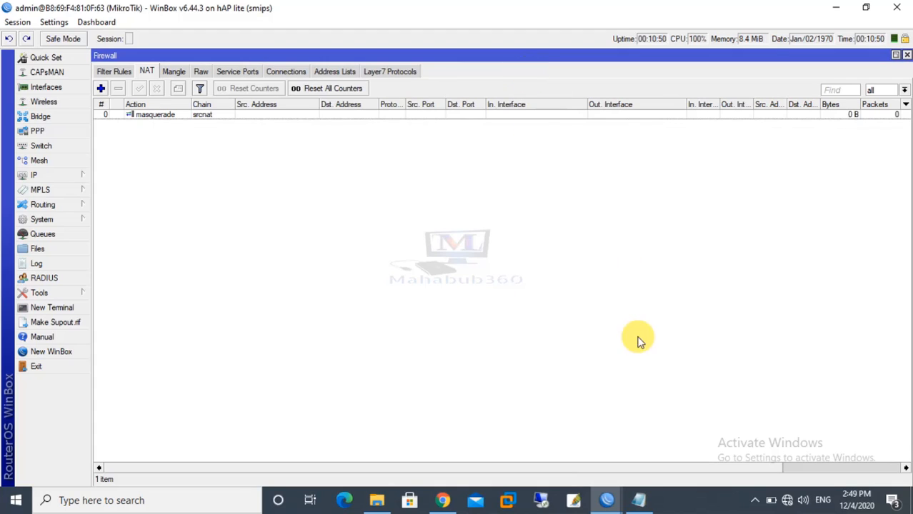
Step: Reload normalboss.com in Chrome to test internet access, and minimize the browser
{"action": "left_click", "coordinate": [441, 499]}
{"action": "left_click", "coordinate": [58, 35]}
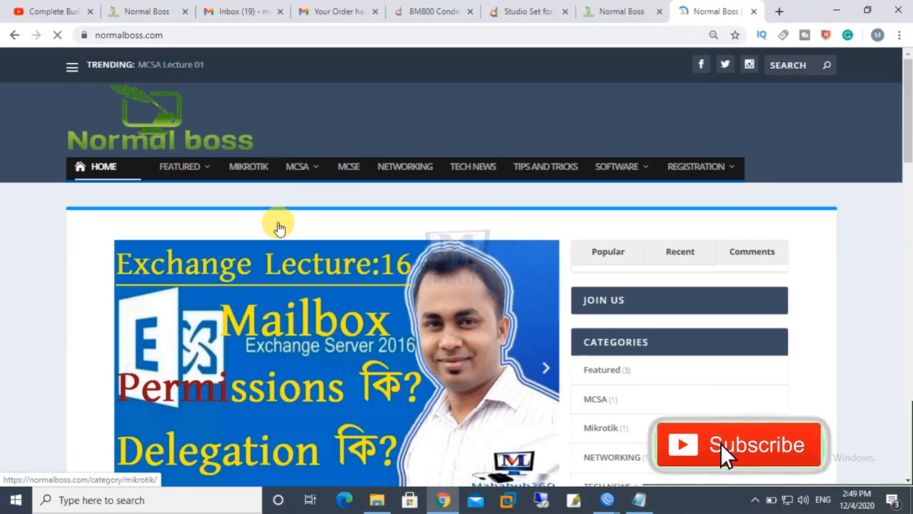
{"action": "left_click", "coordinate": [837, 11]}
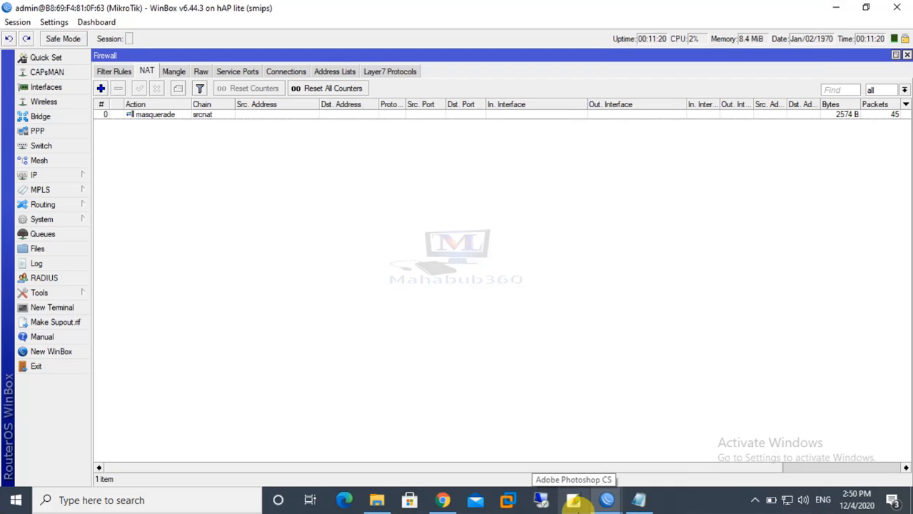
Step: Open the Internet Protocol Version 4 (TCP/IPv4) properties of the Ethernet adapter from the Windows network settings
{"action": "right_click", "coordinate": [786, 504]}
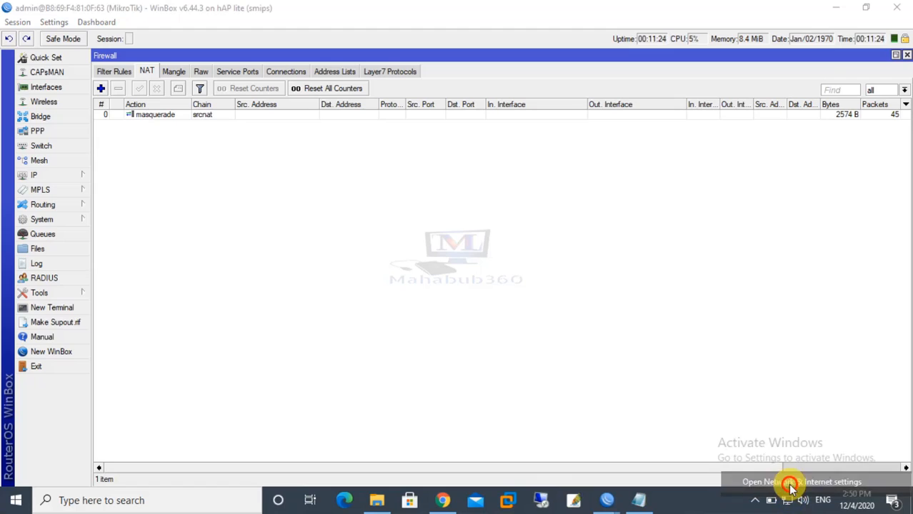
{"action": "left_click", "coordinate": [788, 480]}
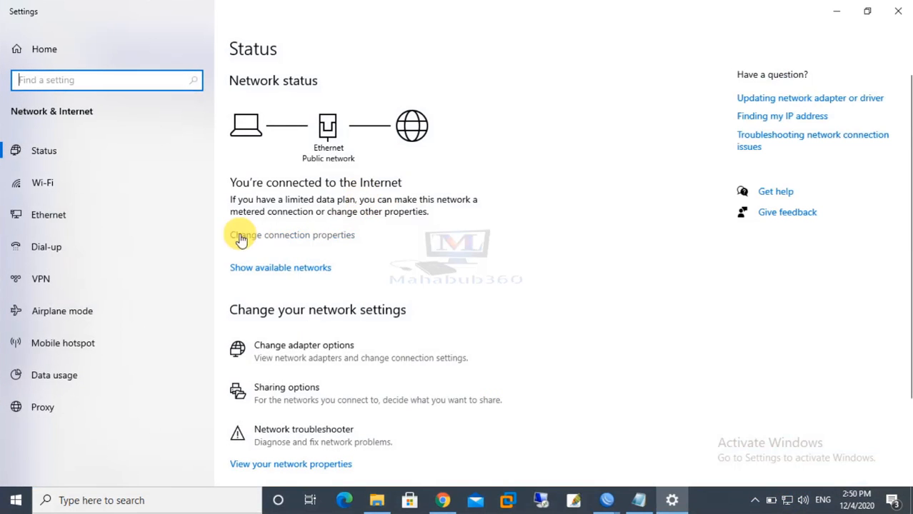
{"action": "left_click", "coordinate": [56, 213]}
{"action": "left_click", "coordinate": [768, 93]}
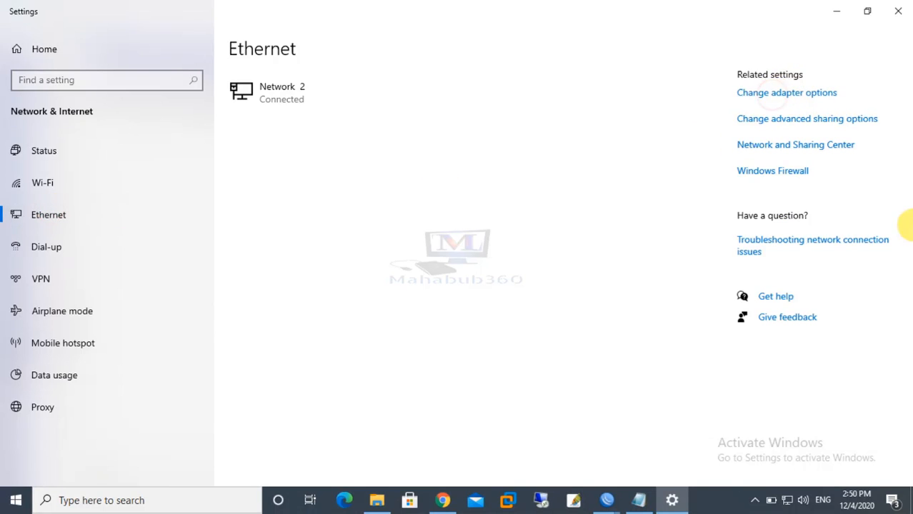
{"action": "double_click", "coordinate": [302, 138]}
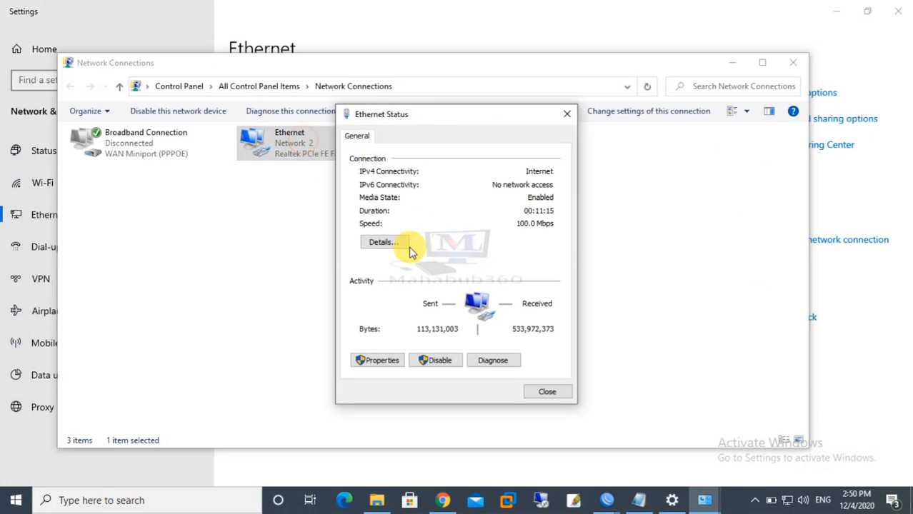
{"action": "left_click", "coordinate": [391, 360]}
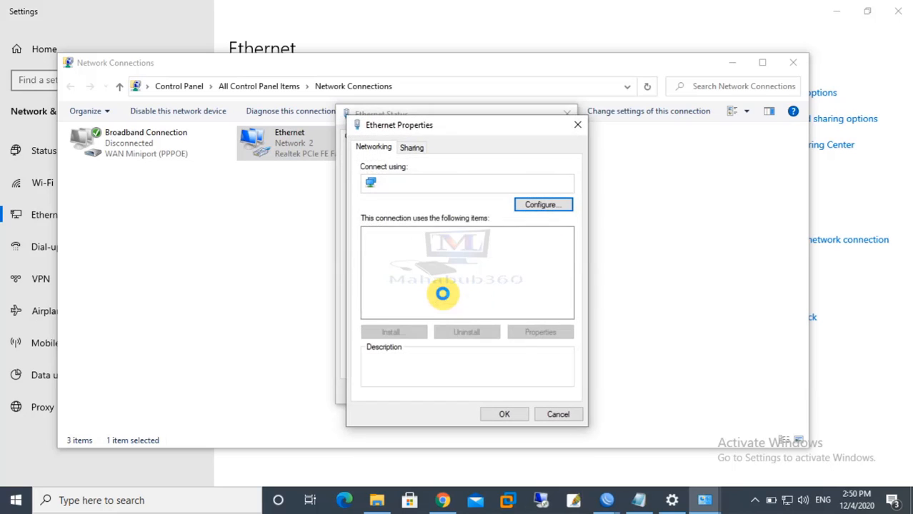
{"action": "double_click", "coordinate": [466, 291]}
Step: Set the Ethernet adapter to obtain its IP address and DNS server automatically, save, and close the network windows
{"action": "left_click", "coordinate": [394, 259]}
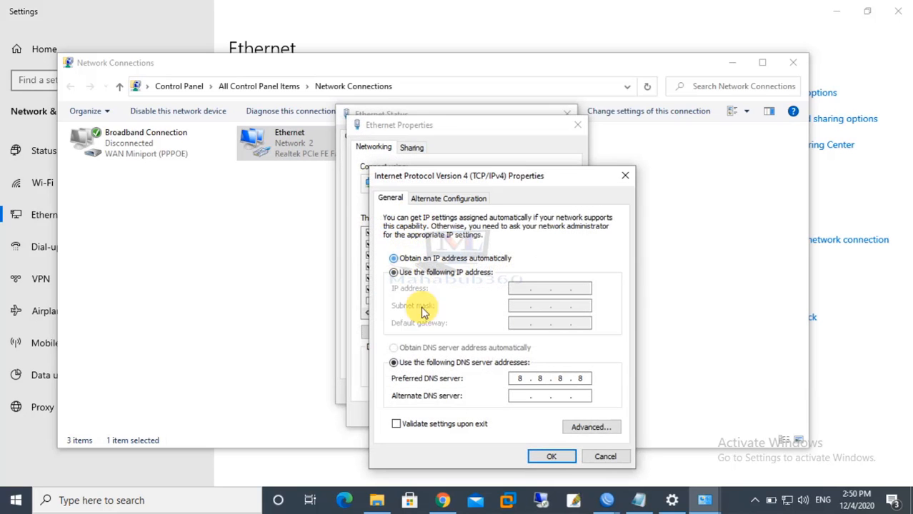
{"action": "left_click", "coordinate": [394, 347]}
{"action": "left_click", "coordinate": [552, 456]}
{"action": "left_click", "coordinate": [508, 415]}
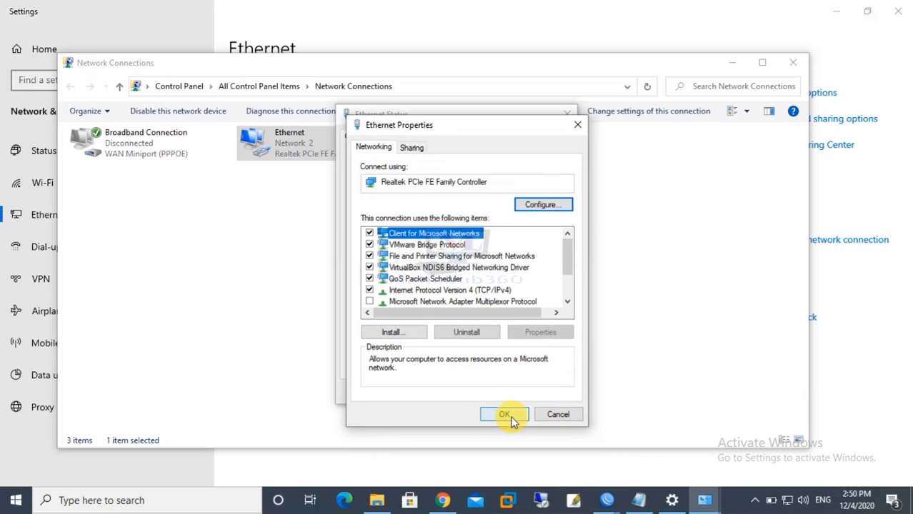
{"action": "left_click", "coordinate": [567, 116]}
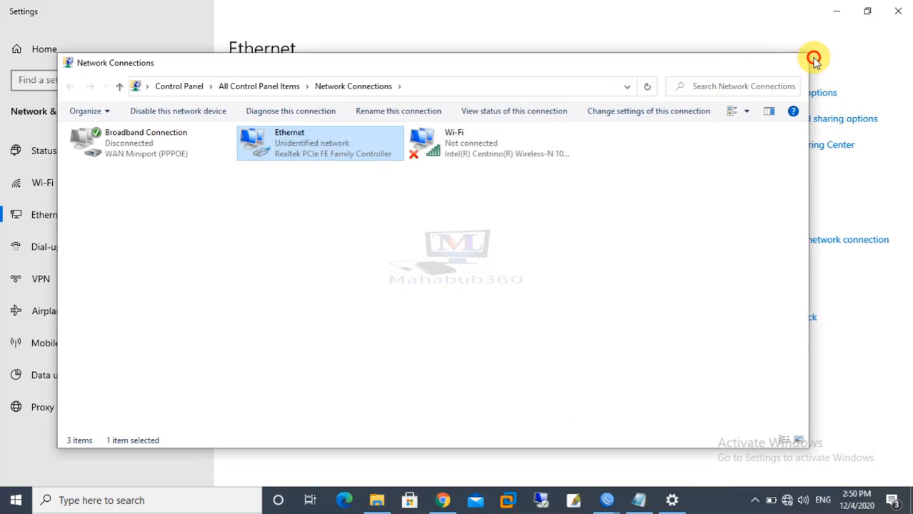
{"action": "left_click", "coordinate": [793, 62]}
{"action": "left_click", "coordinate": [898, 11]}
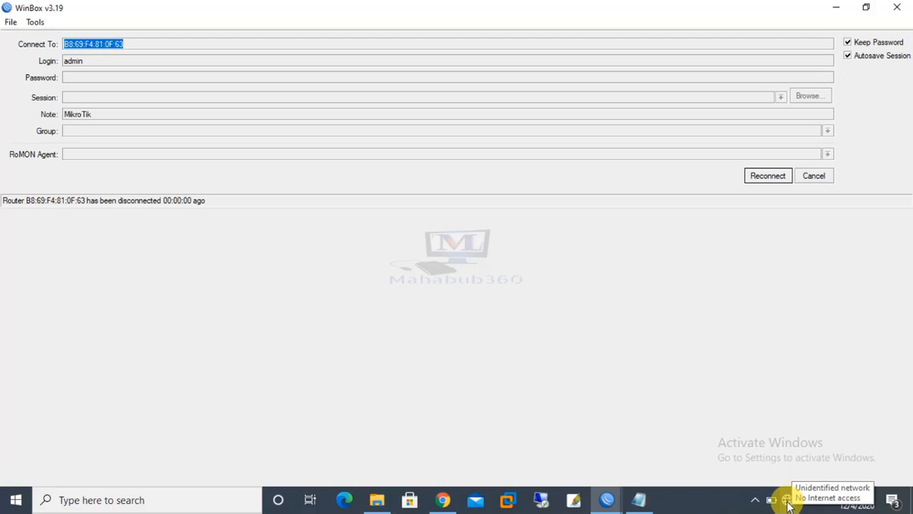
Step: Reconnect to the MikroTik router as admin and open the list of DHCP servers
{"action": "left_click", "coordinate": [762, 177]}
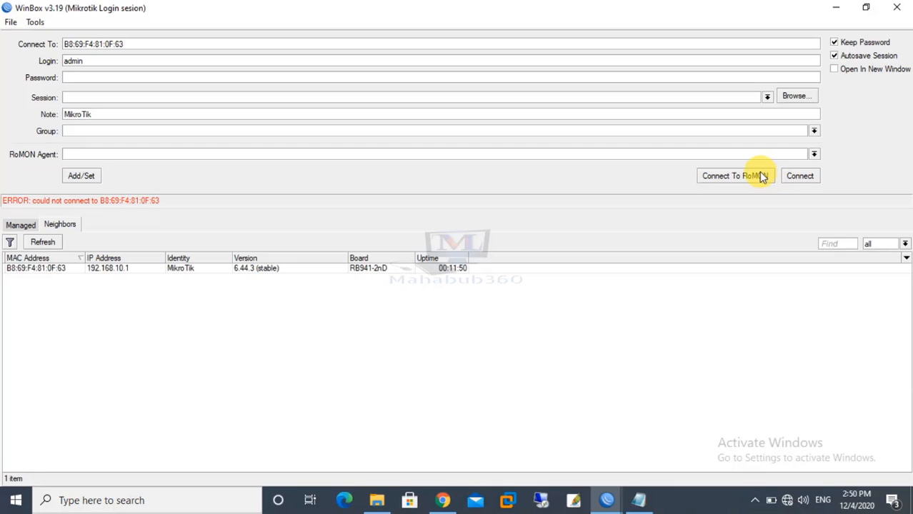
{"action": "left_click", "coordinate": [803, 180]}
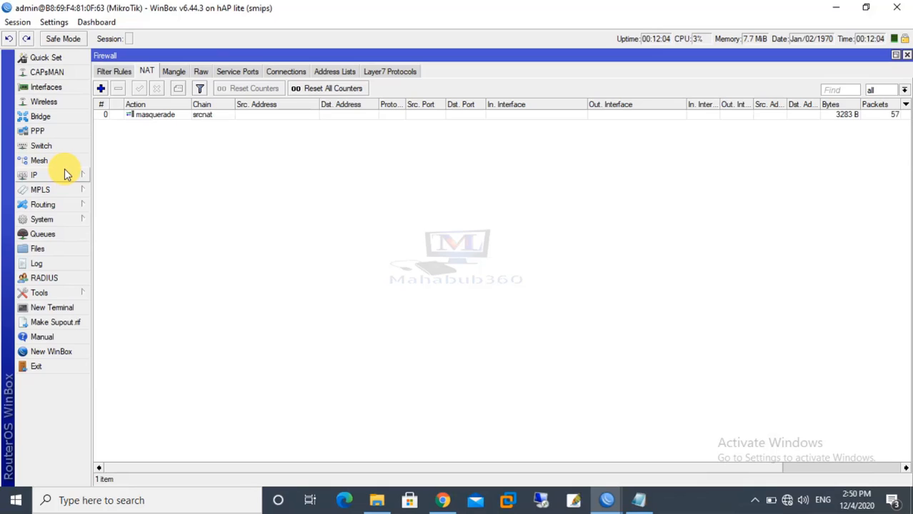
{"action": "left_click", "coordinate": [80, 176]}
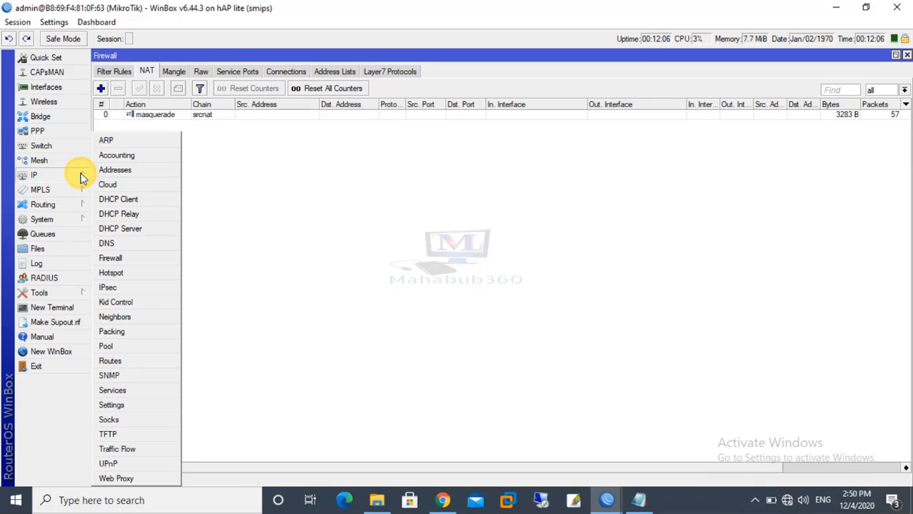
{"action": "left_click", "coordinate": [116, 230]}
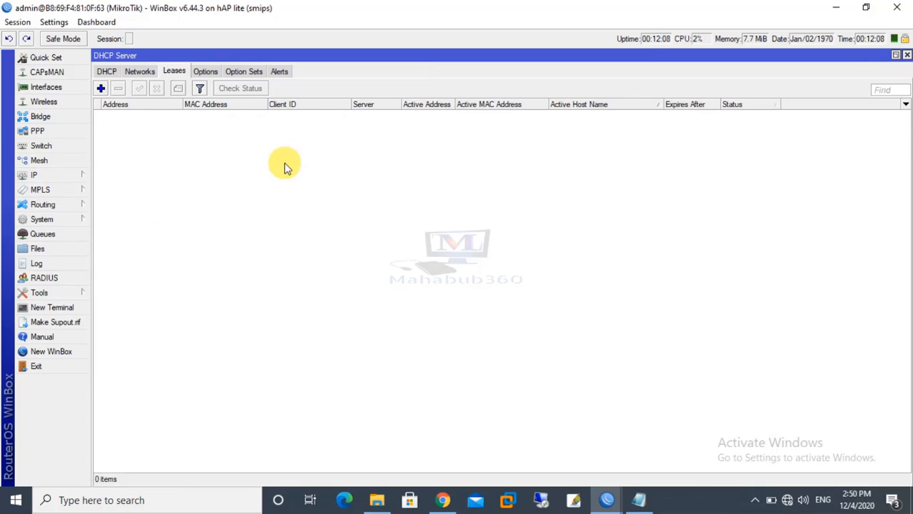
{"action": "left_click", "coordinate": [107, 72]}
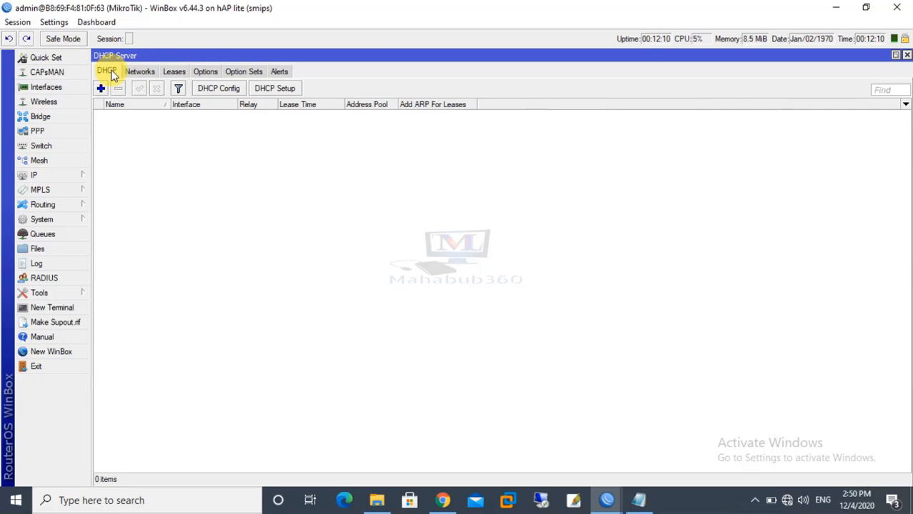
Step: Run DHCP Setup on ether4_LAN, accepting the suggested settings with address pool 192.168.10.2-192.168.10.254 and a 00:10:00 lease time
{"action": "left_click", "coordinate": [278, 92]}
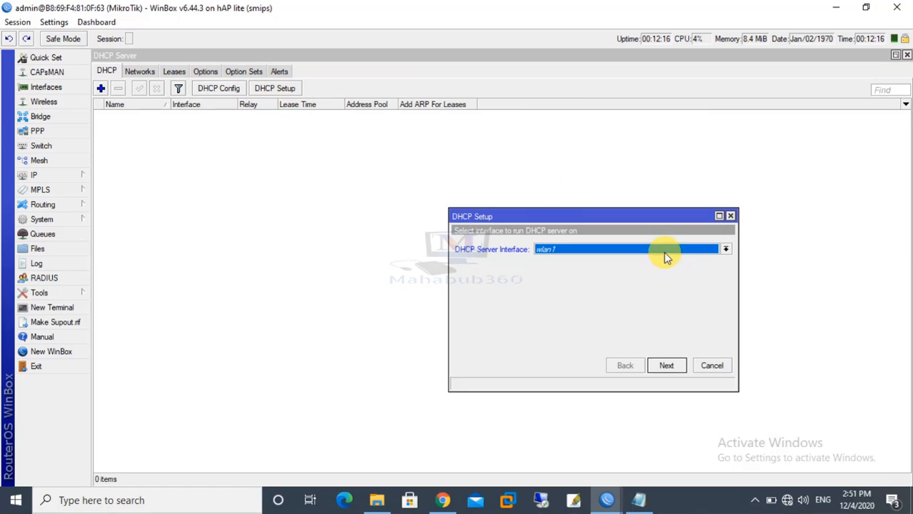
{"action": "left_click", "coordinate": [664, 255]}
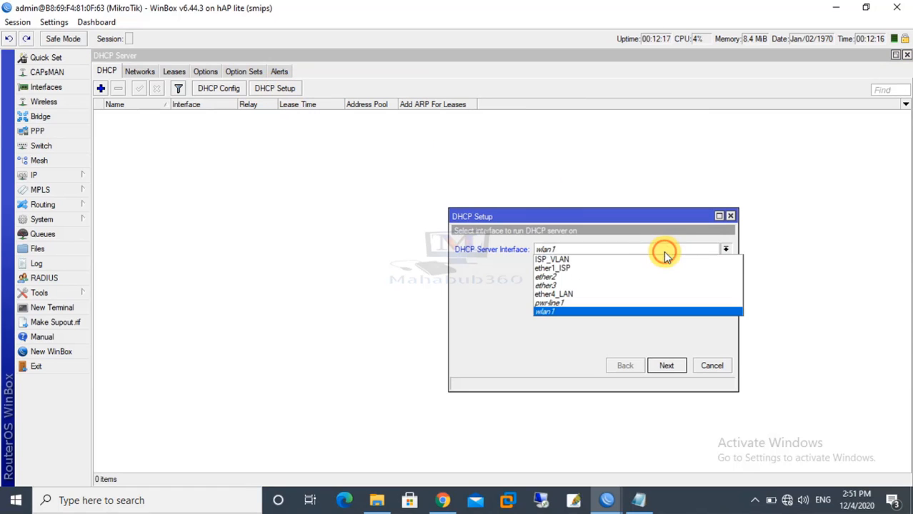
{"action": "left_click", "coordinate": [568, 296]}
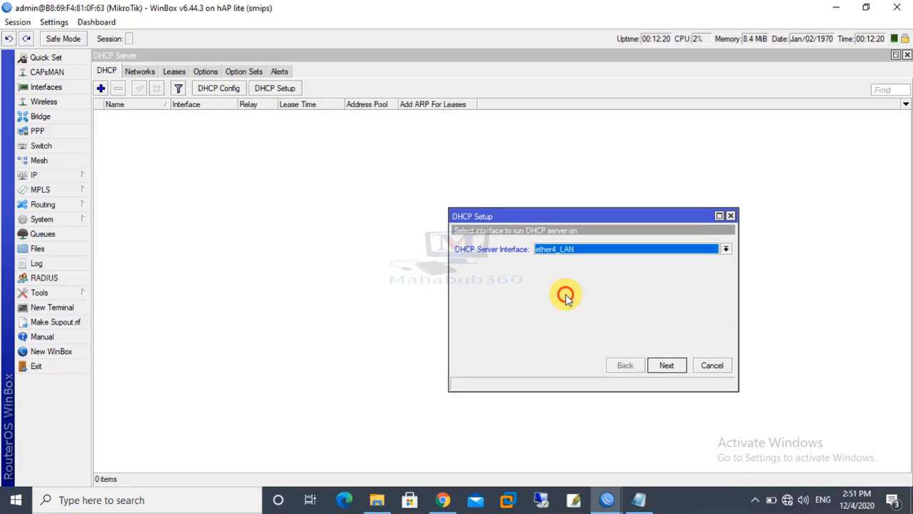
{"action": "left_click", "coordinate": [661, 367]}
{"action": "left_click", "coordinate": [662, 367]}
{"action": "left_click", "coordinate": [666, 366]}
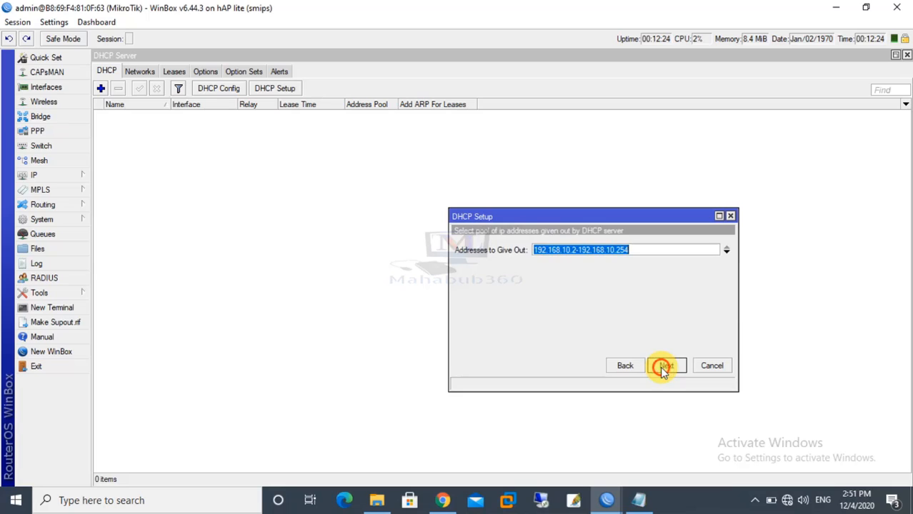
{"action": "left_click", "coordinate": [666, 366]}
{"action": "left_click", "coordinate": [666, 366]}
{"action": "left_click", "coordinate": [664, 367]}
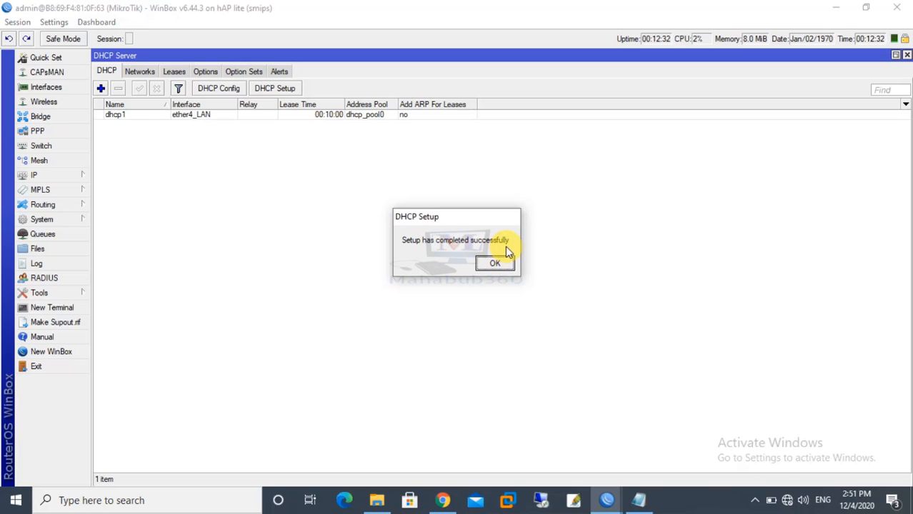
{"action": "left_click", "coordinate": [496, 265]}
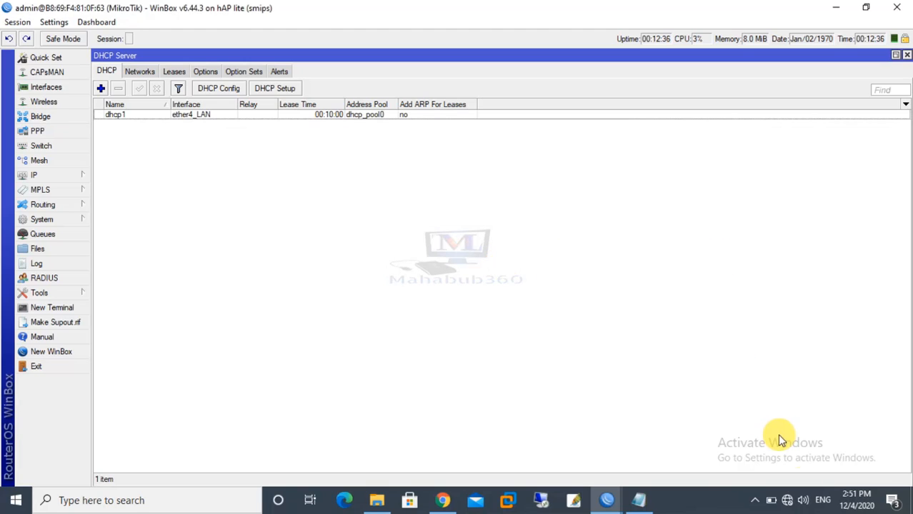
Step: Close the open router configuration windows, including DHCP Server, Firewall, Interface List, Hotspot, PPP, IP Pool, Bridge, Scheduler, Terminal and Log
{"action": "mouse_move", "coordinate": [790, 505]}
{"action": "left_click", "coordinate": [906, 56]}
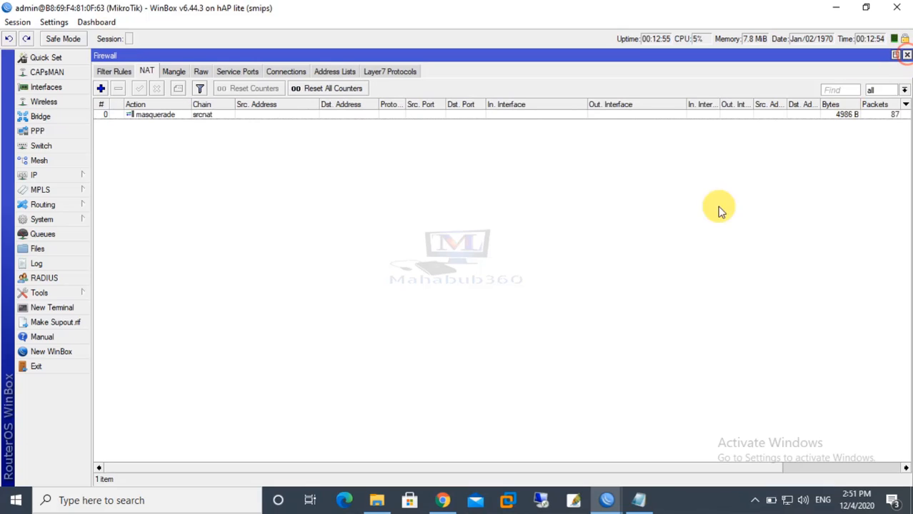
{"action": "left_click", "coordinate": [906, 56]}
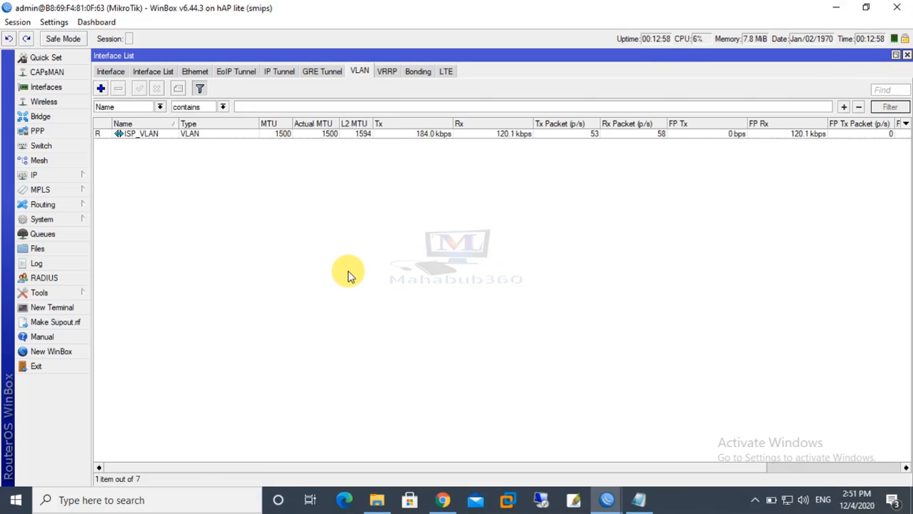
{"action": "left_click", "coordinate": [907, 56]}
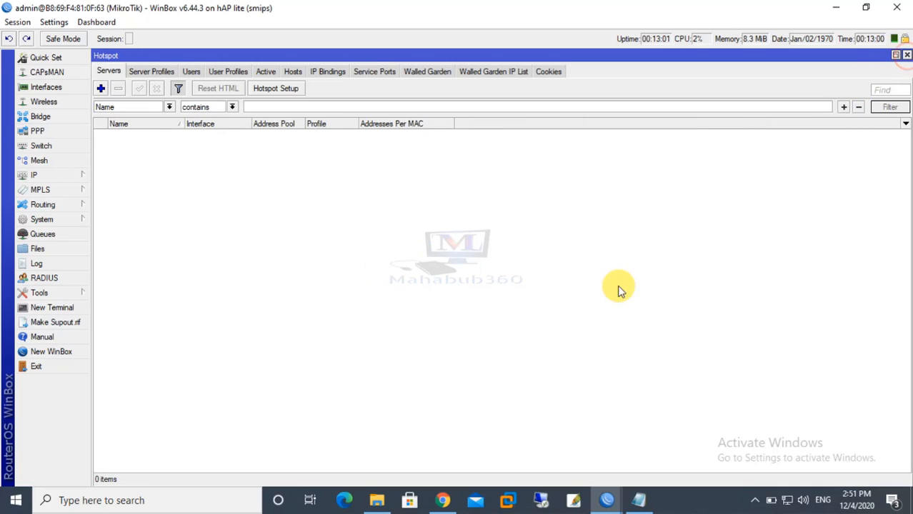
{"action": "left_click", "coordinate": [907, 55]}
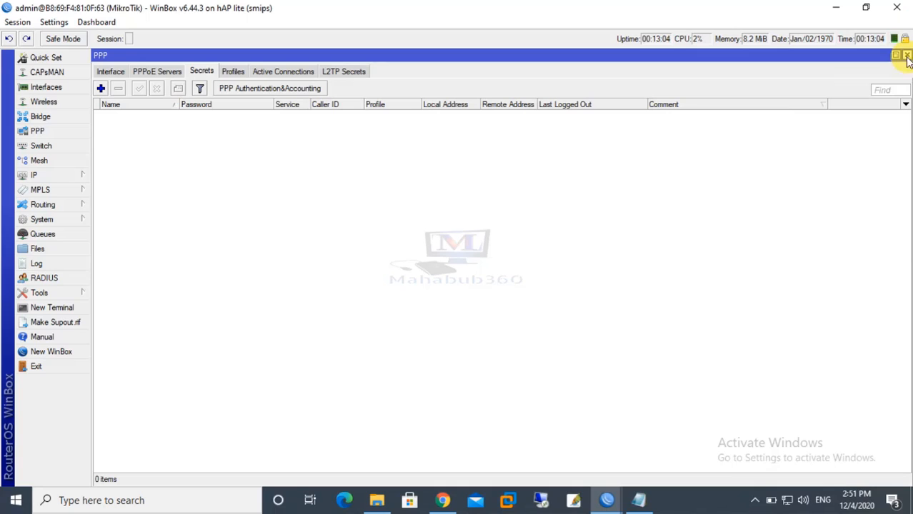
{"action": "left_click", "coordinate": [907, 55]}
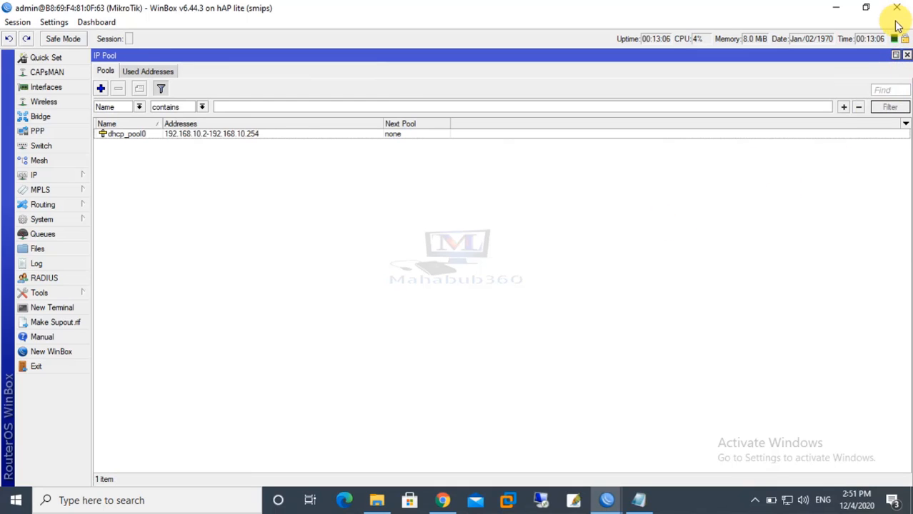
{"action": "left_click", "coordinate": [906, 57]}
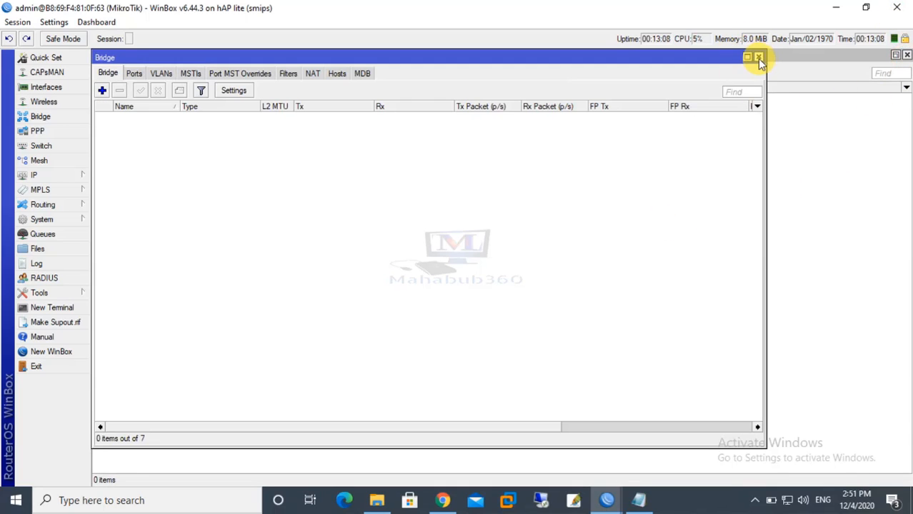
{"action": "left_click", "coordinate": [757, 57]}
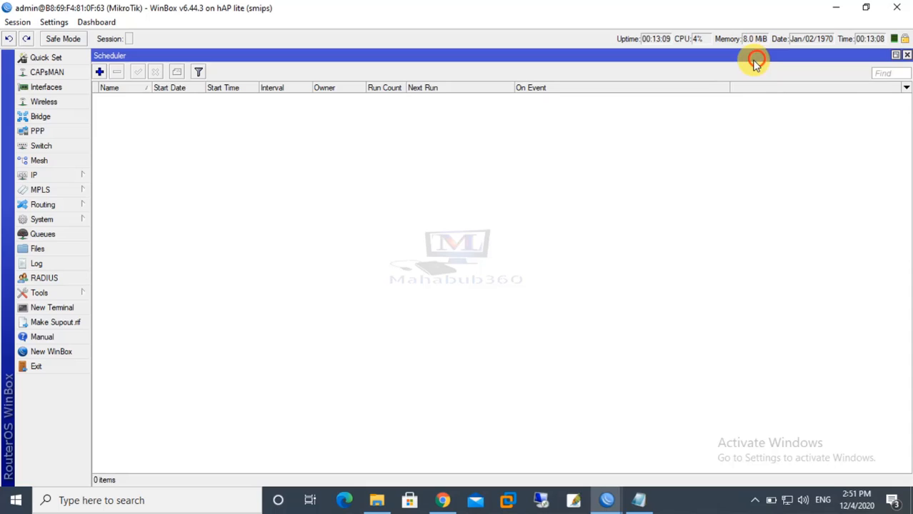
{"action": "left_click", "coordinate": [906, 56]}
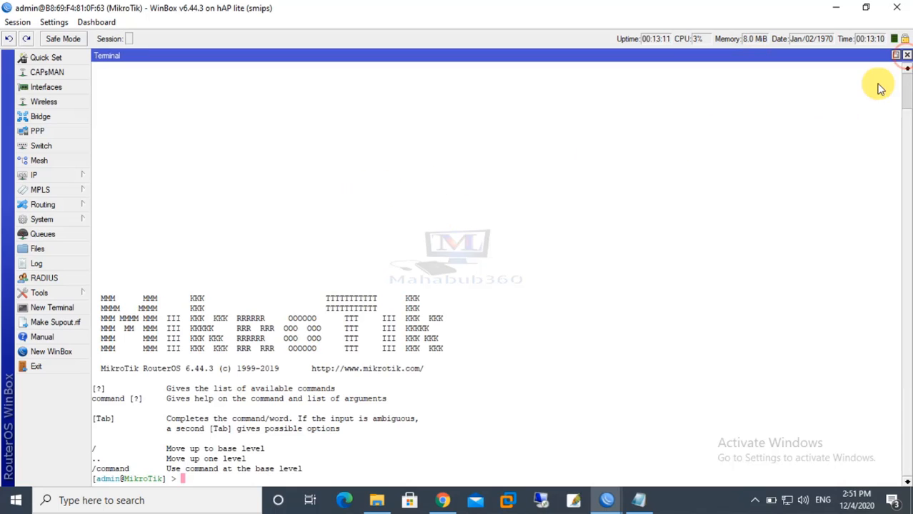
{"action": "left_click", "coordinate": [907, 55]}
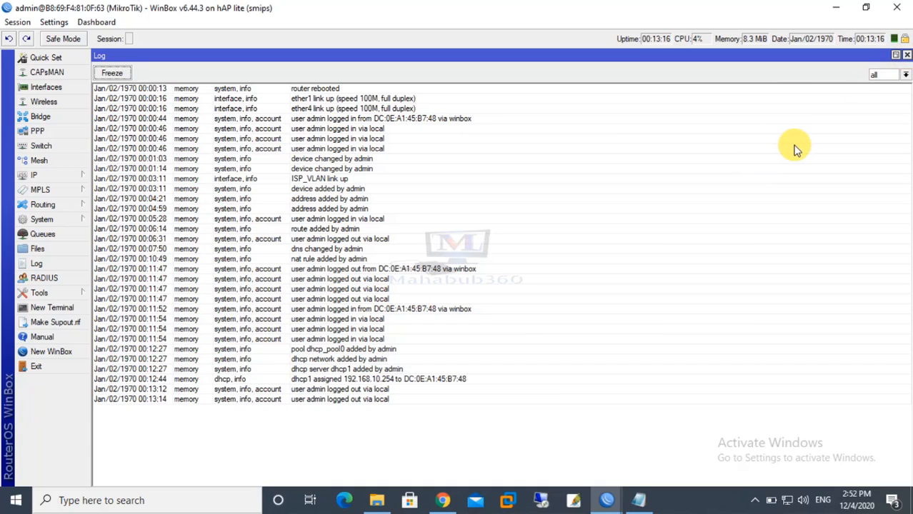
{"action": "left_click", "coordinate": [907, 56]}
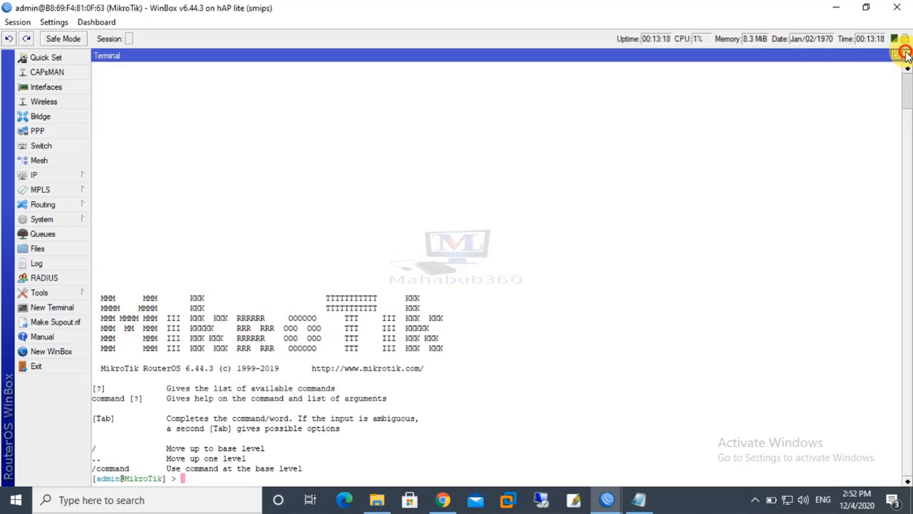